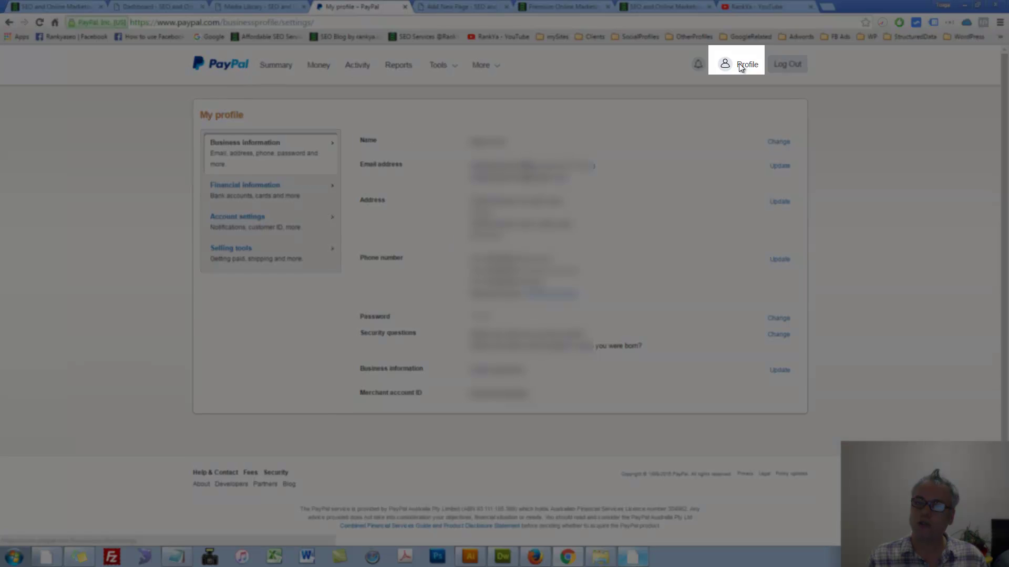
Go to My profile's Selling tools section, which lists PayPal buttons, API access and notifications.
{"action": "left_click", "coordinate": [741, 67]}
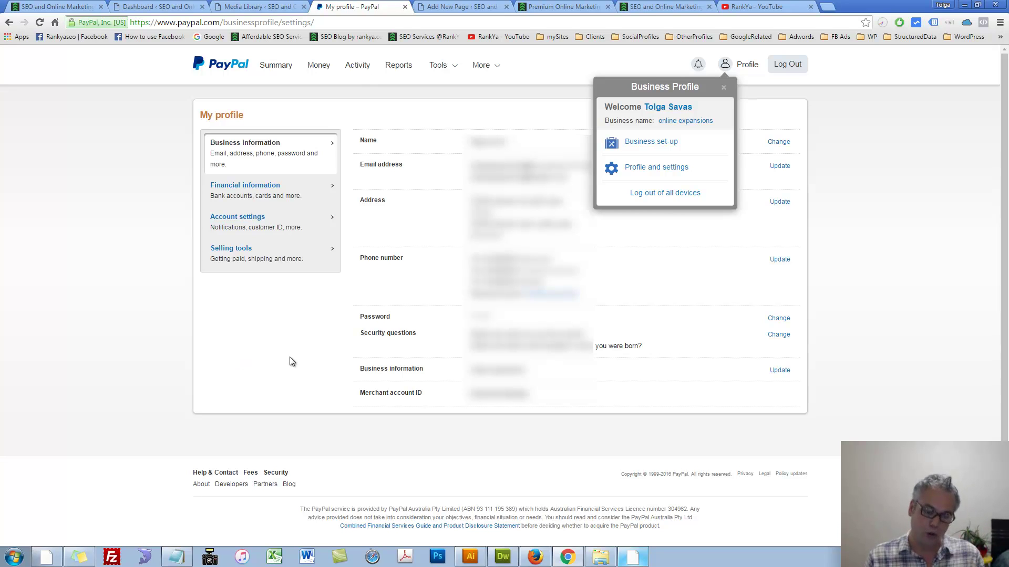
{"action": "left_click", "coordinate": [724, 87]}
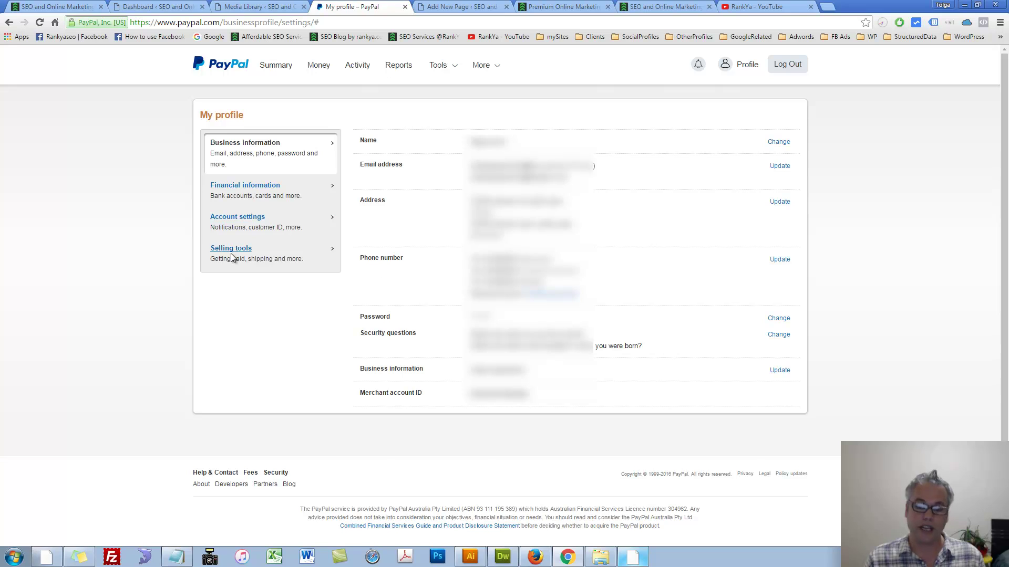
{"action": "left_click_drag", "start_coordinate": [221, 120], "coordinate": [264, 116]}
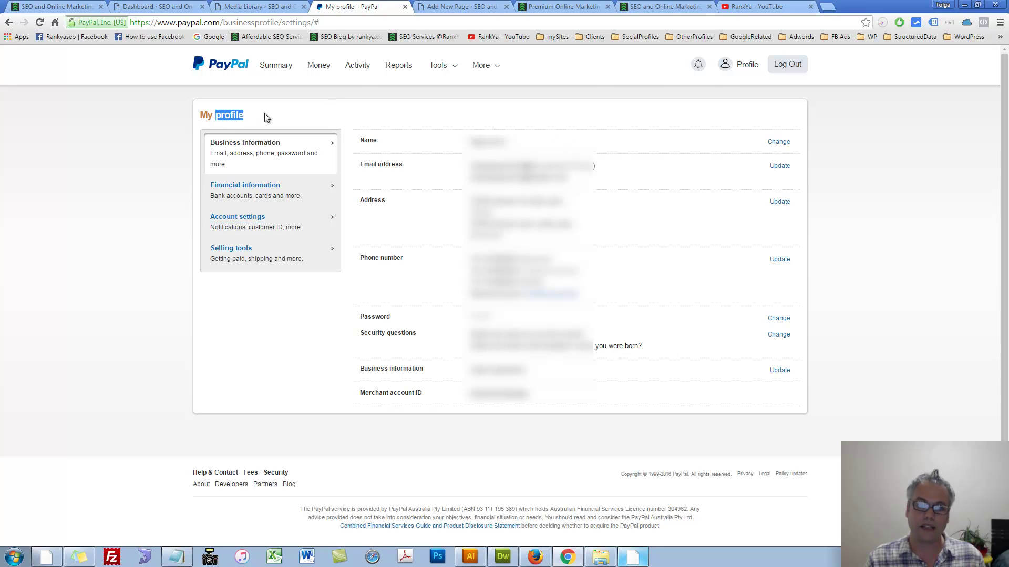
{"action": "left_click", "coordinate": [312, 131]}
{"action": "left_click", "coordinate": [224, 264]}
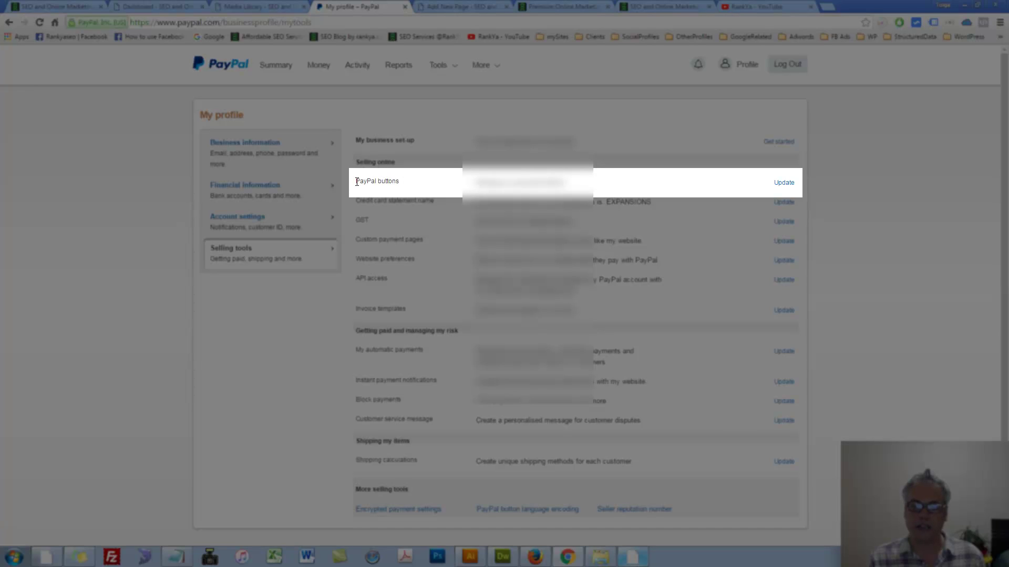
Open My saved buttons from the PayPal buttons row's Update link.
{"action": "left_click_drag", "start_coordinate": [355, 181], "coordinate": [402, 180]}
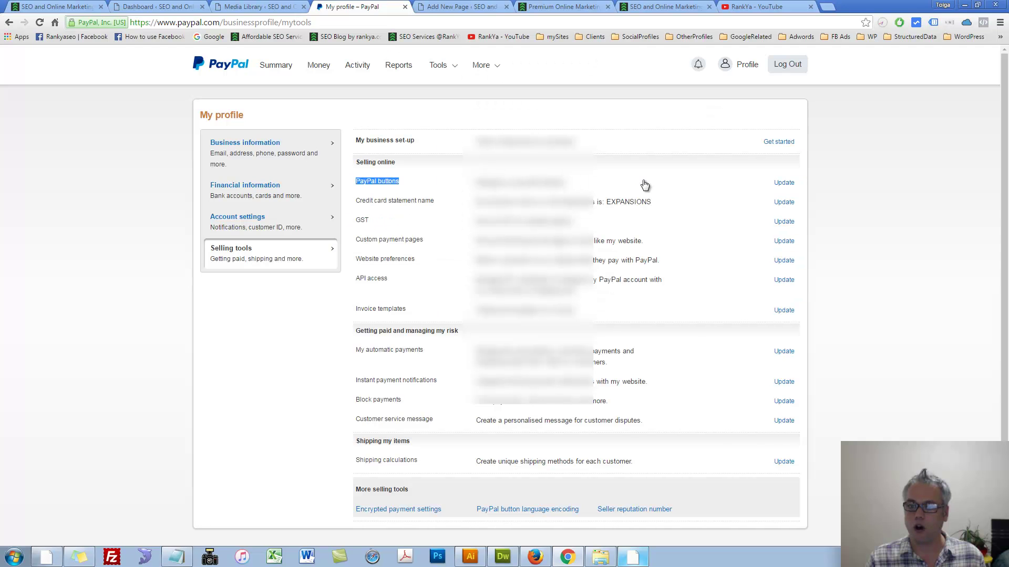
{"action": "left_click", "coordinate": [641, 185]}
{"action": "left_click", "coordinate": [783, 183]}
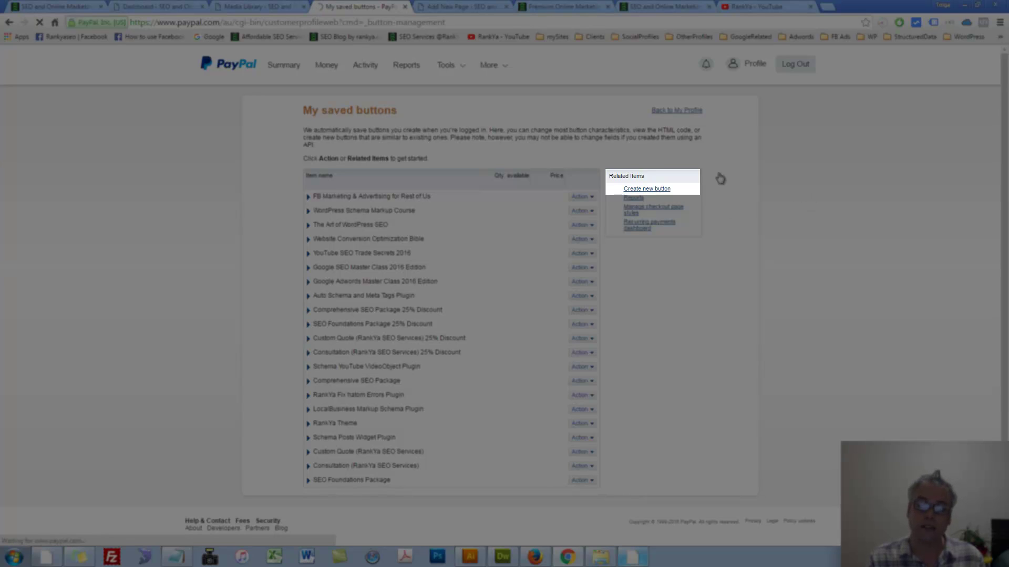
Begin a new payment button and open Step 1's Choose a button type list.
{"action": "left_click", "coordinate": [656, 191]}
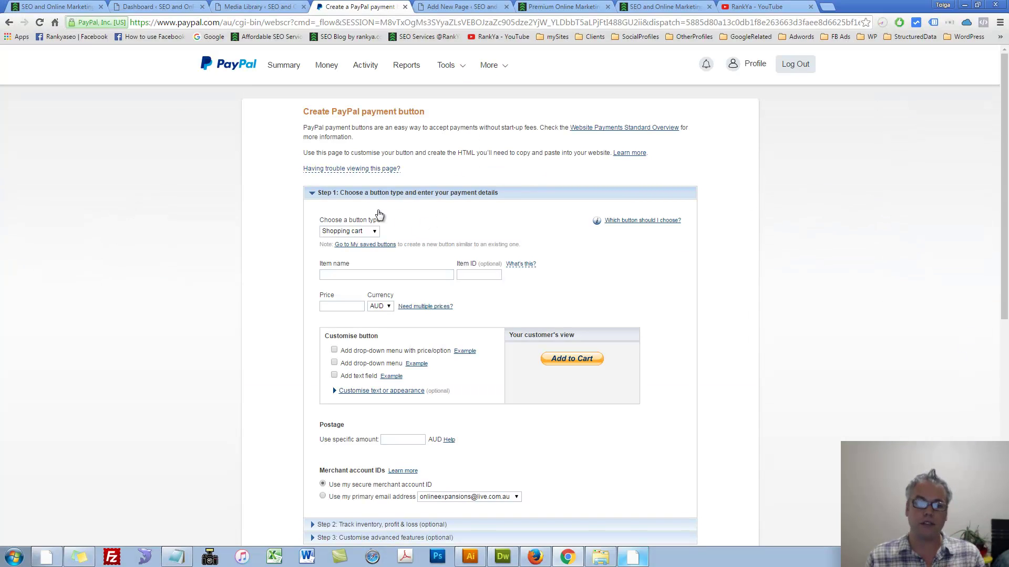
{"action": "left_click", "coordinate": [313, 193]}
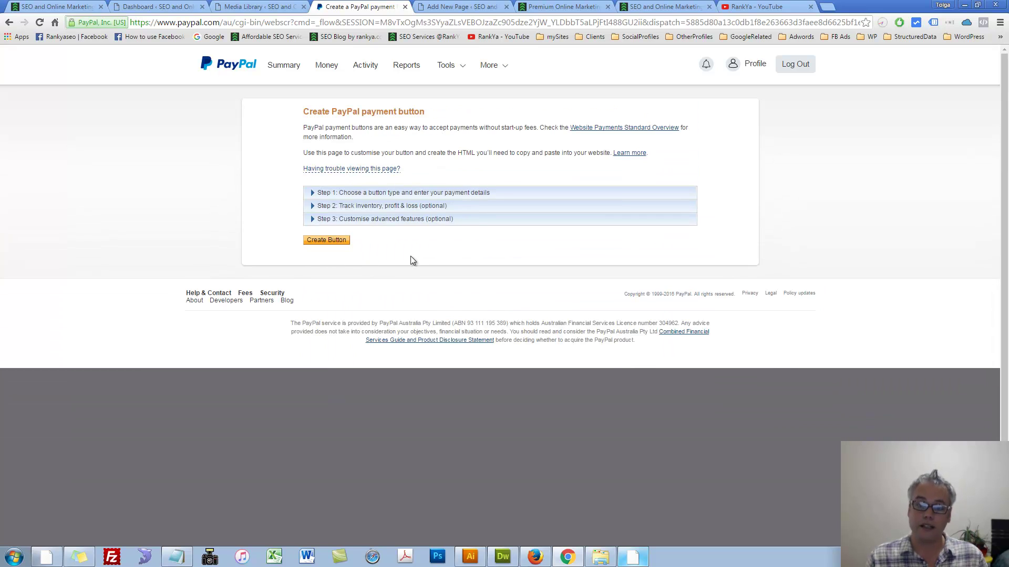
{"action": "left_click", "coordinate": [318, 192]}
{"action": "scroll", "coordinate": [250, 298], "scroll_direction": "down", "scroll_amount": 3}
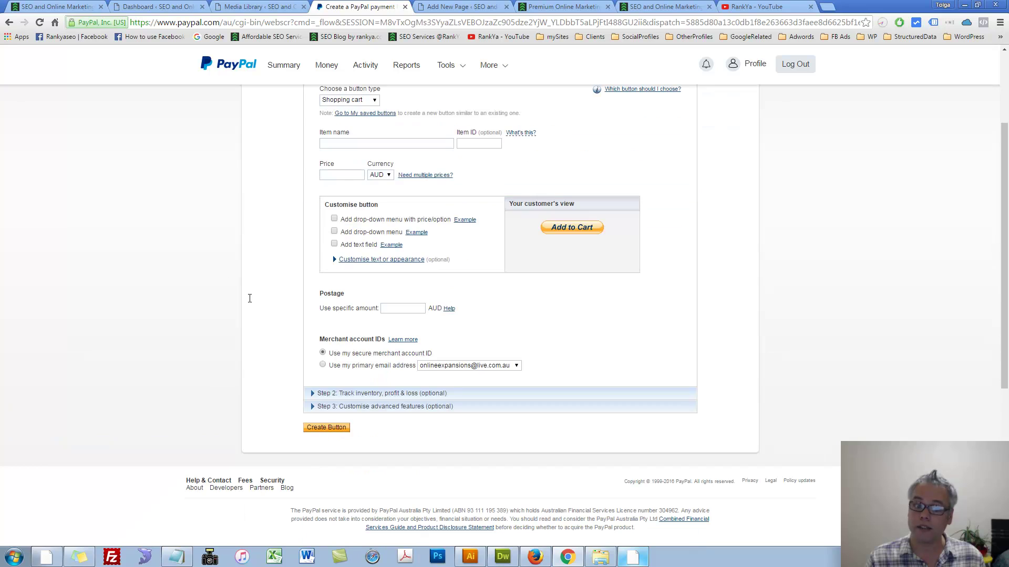
{"action": "scroll", "coordinate": [249, 298], "scroll_direction": "up", "scroll_amount": 3}
{"action": "left_click", "coordinate": [375, 231]}
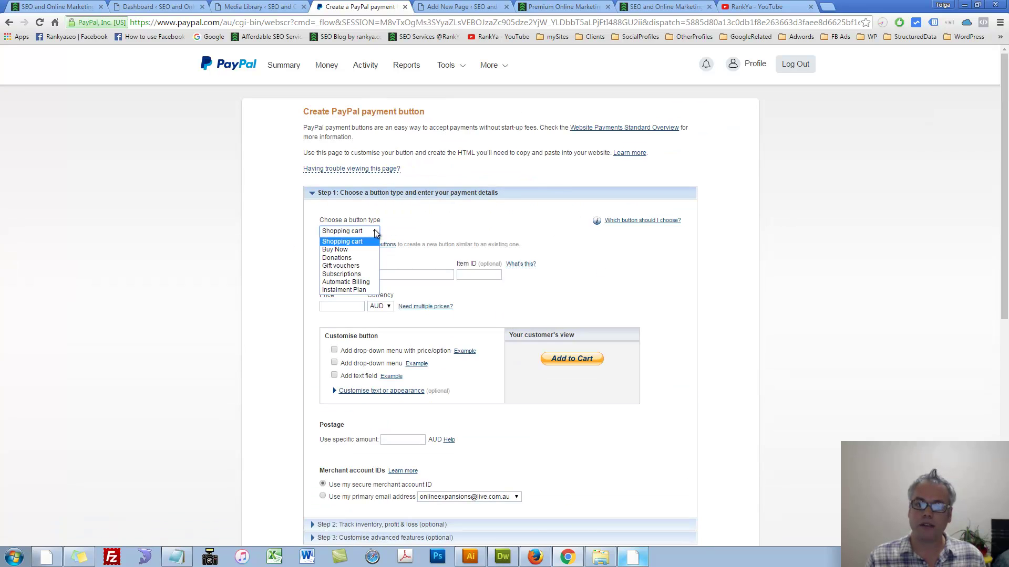
Make it a Buy Now button named 'Product Item Name', priced 98, with no item ID.
{"action": "left_click", "coordinate": [354, 251]}
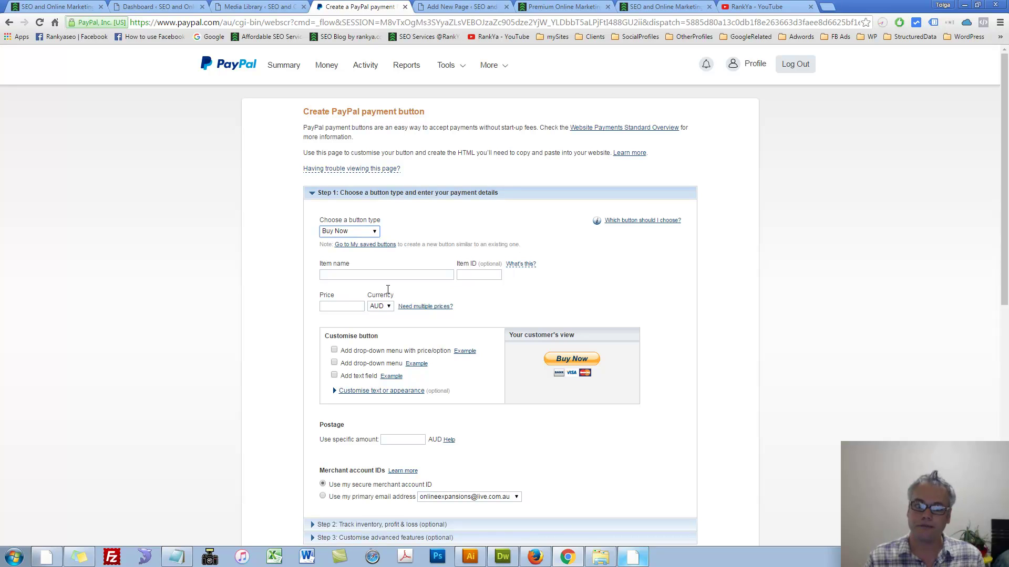
{"action": "left_click", "coordinate": [343, 275]}
{"action": "type", "text": "Produc"}
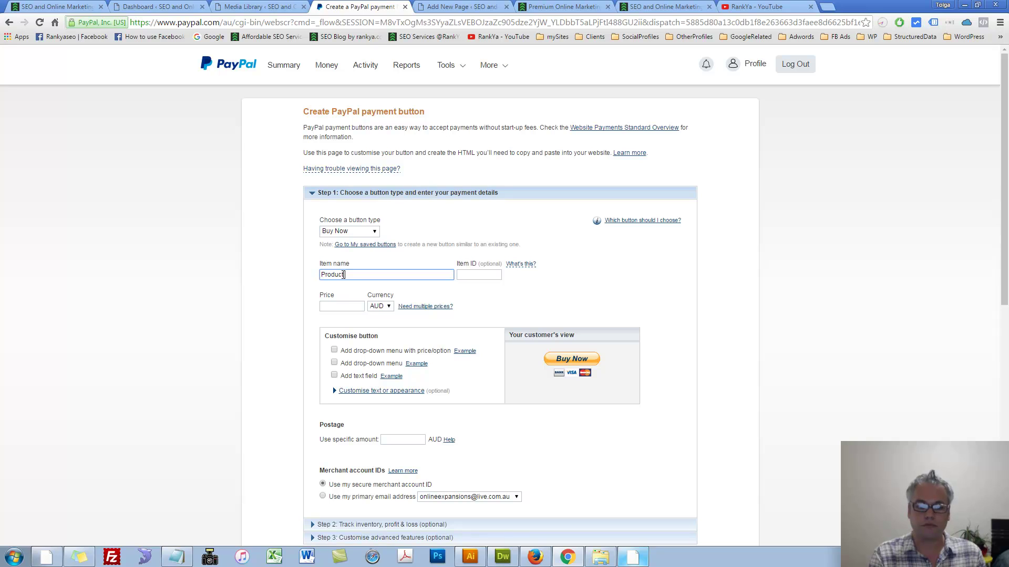
{"action": "type", "text": "t Item Name"}
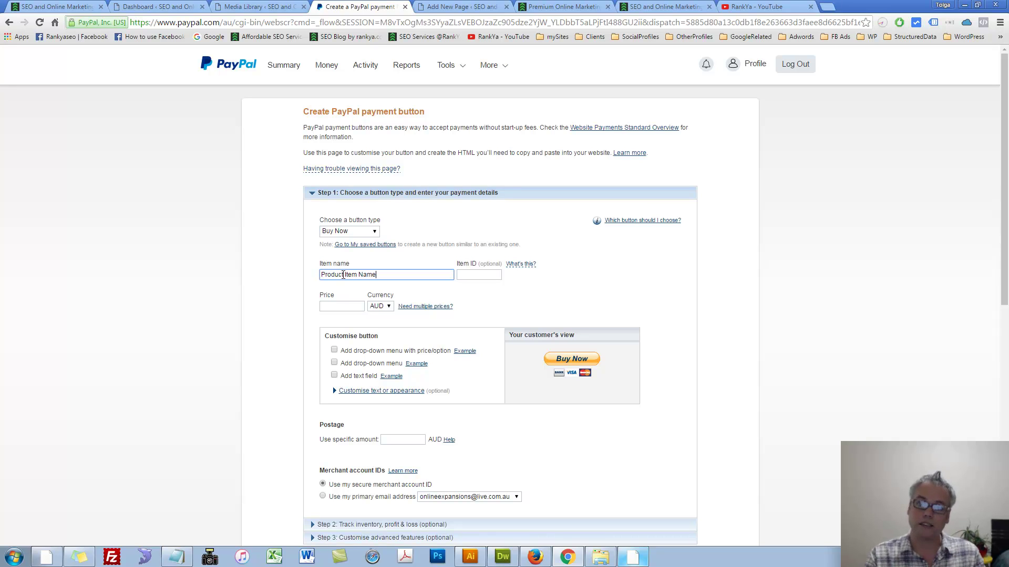
{"action": "left_click", "coordinate": [479, 273]}
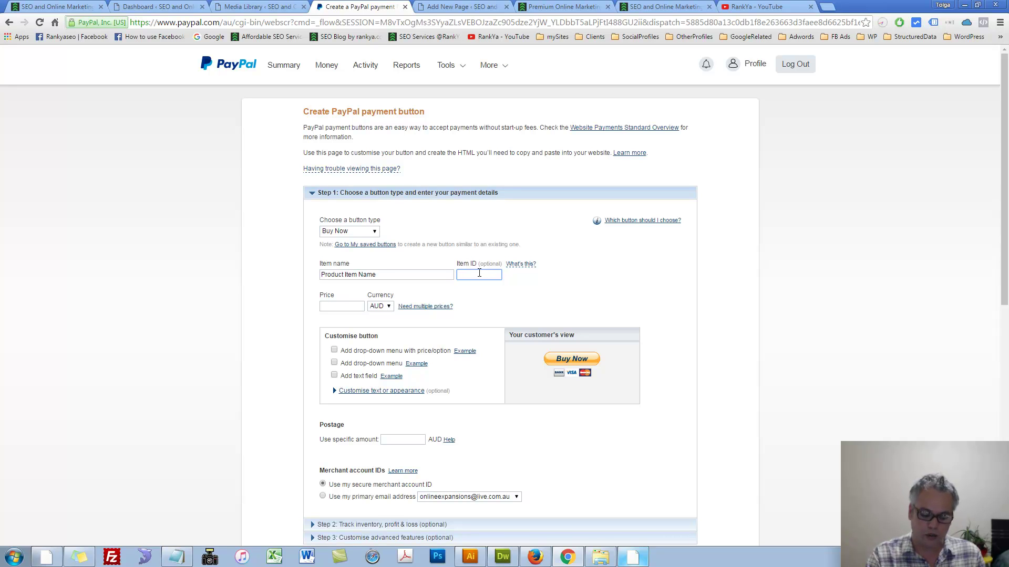
{"action": "type", "text": "1001"}
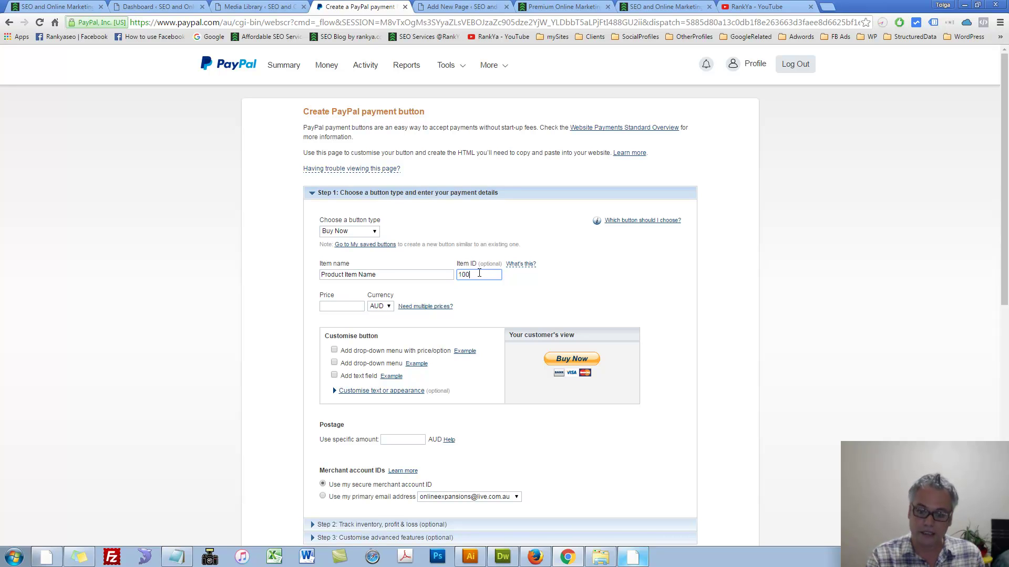
{"action": "key", "text": "BackSpace"}
{"action": "key", "text": "BackSpace"}
{"action": "key", "text": "BackSpace"}
{"action": "key", "text": "BackSpace"}
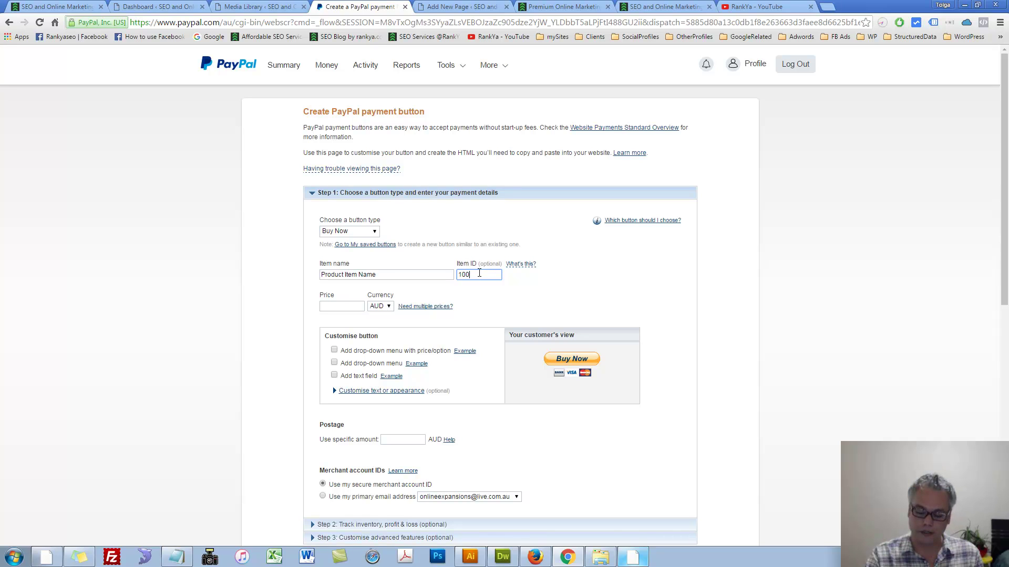
{"action": "left_click", "coordinate": [344, 306]}
{"action": "type", "text": "98"}
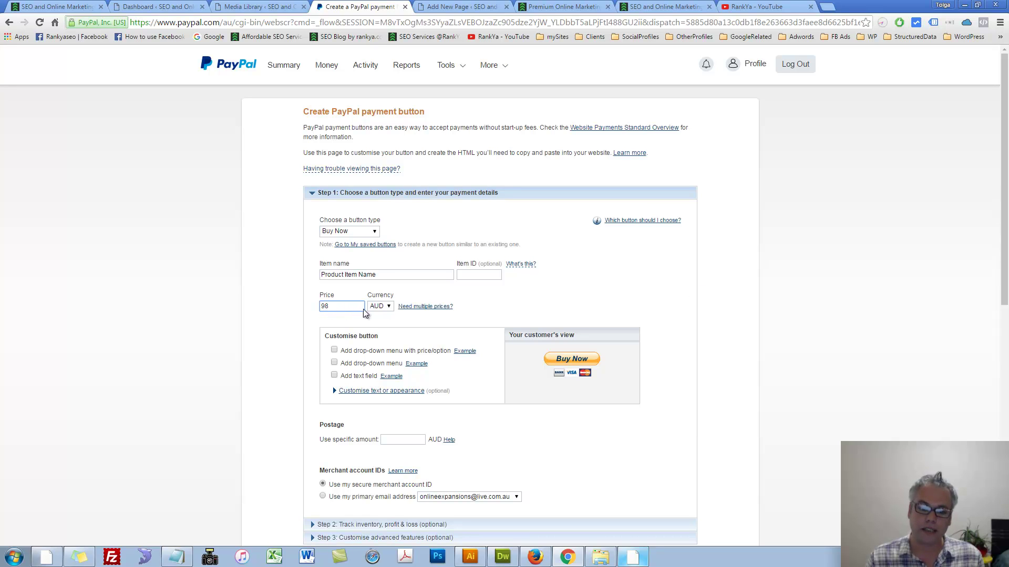
Pick USD in the Currency list in place of AUD.
{"action": "left_click", "coordinate": [389, 306]}
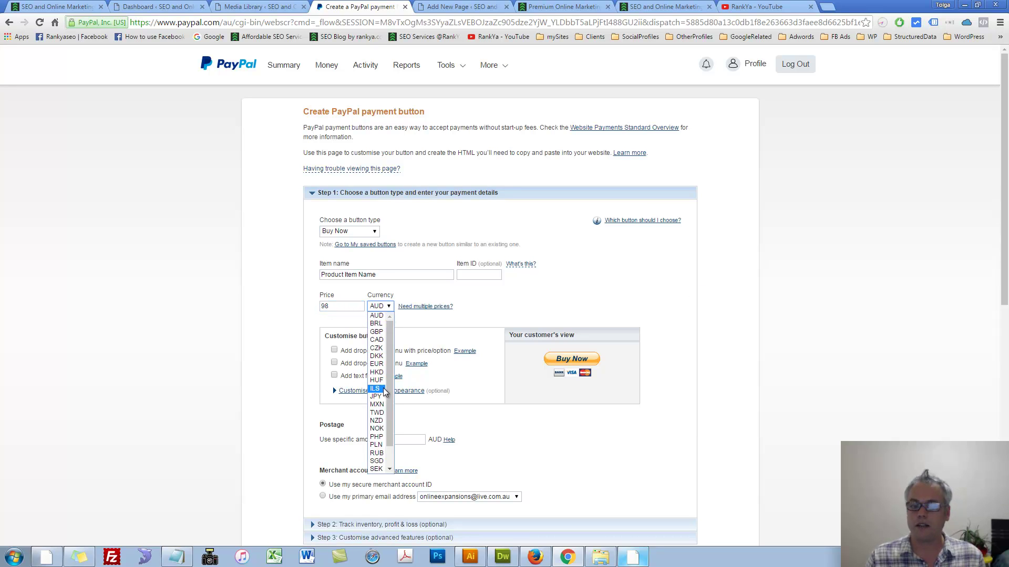
{"action": "scroll", "coordinate": [385, 412], "scroll_direction": "down", "scroll_amount": 1}
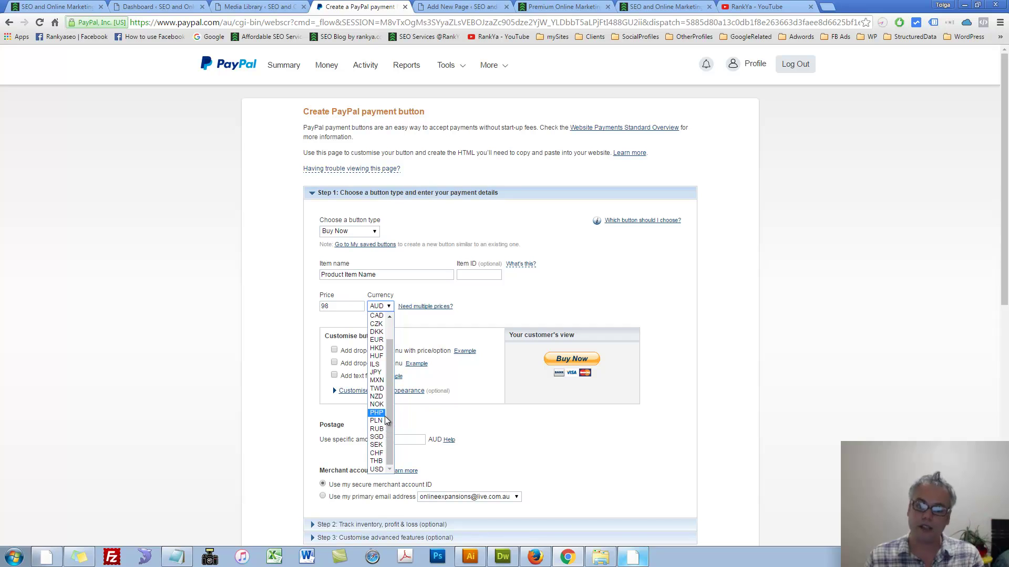
{"action": "scroll", "coordinate": [383, 415], "scroll_direction": "up", "scroll_amount": 1}
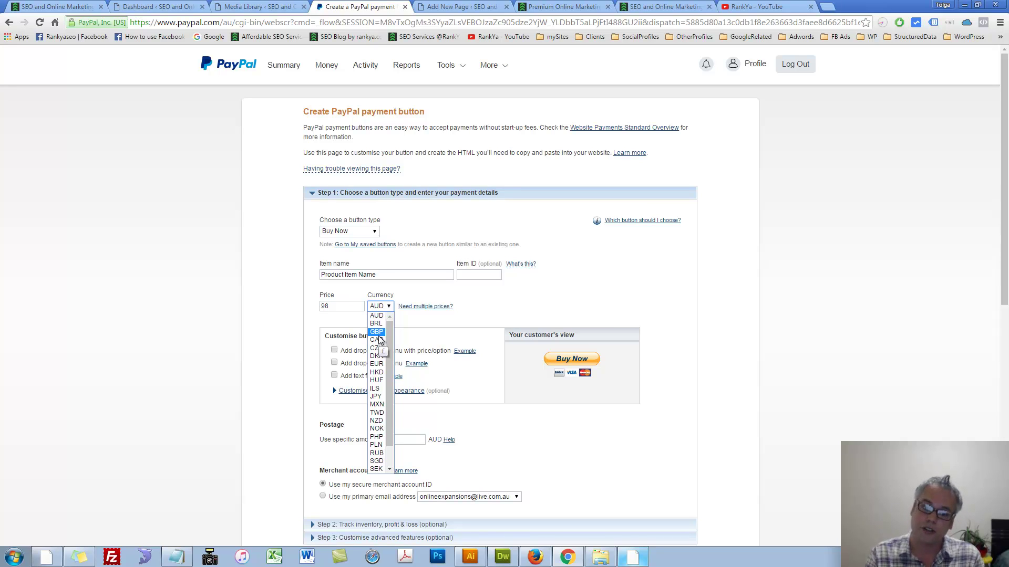
{"action": "left_click", "coordinate": [388, 308]}
{"action": "left_click", "coordinate": [389, 308]}
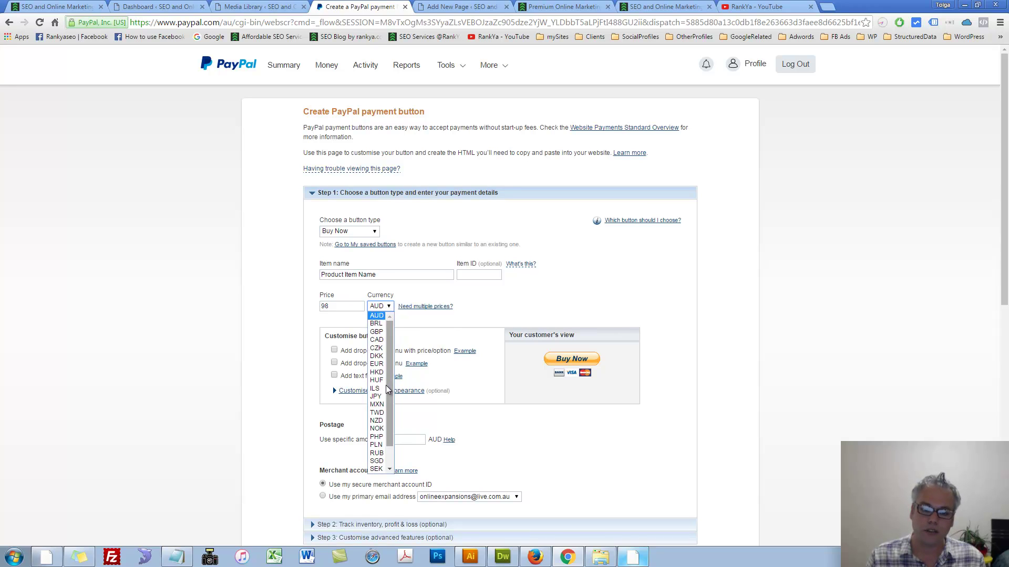
{"action": "left_click", "coordinate": [378, 469]}
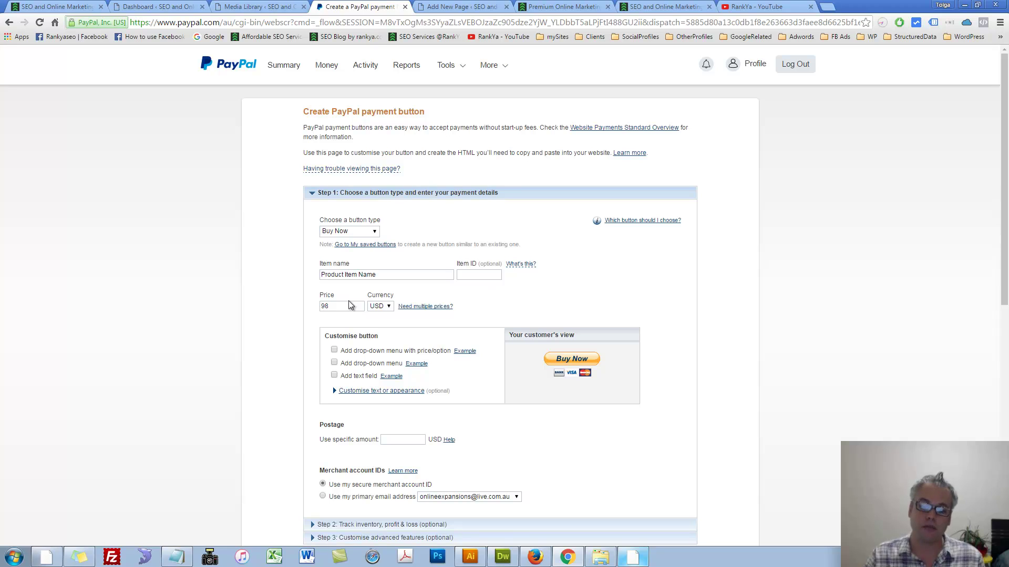
Add a 'Select' price/option drop-down with Option 1 at 48 and Option 2 at 38.
{"action": "left_click", "coordinate": [335, 349]}
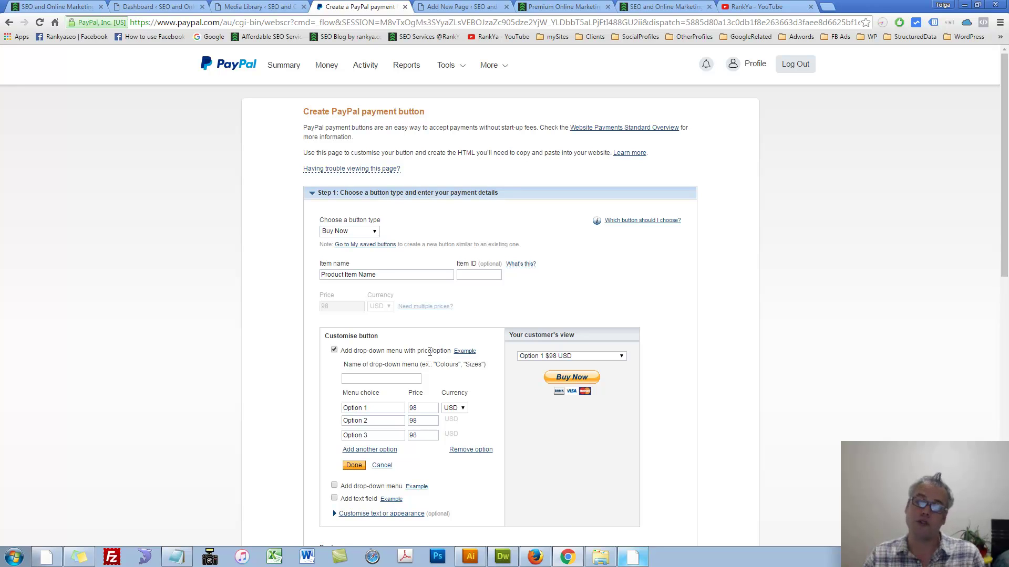
{"action": "left_click", "coordinate": [377, 380]}
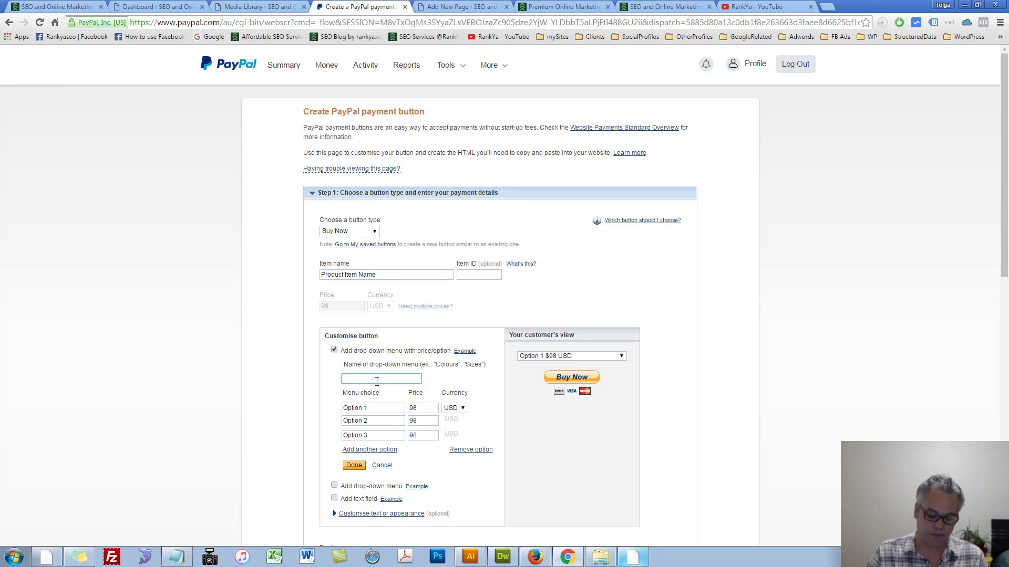
{"action": "type", "text": "Select"}
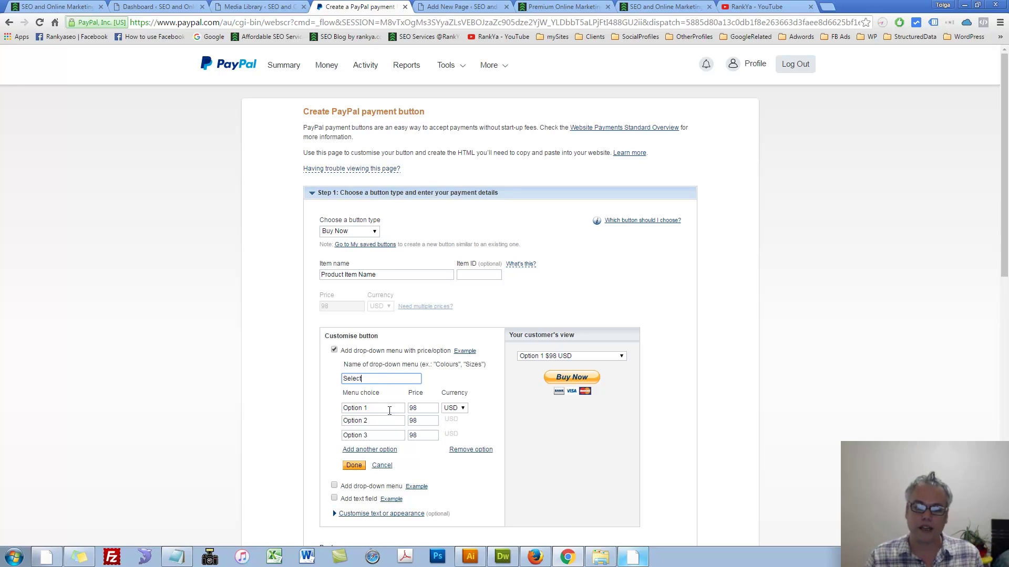
{"action": "left_click_drag", "start_coordinate": [418, 410], "coordinate": [409, 411]}
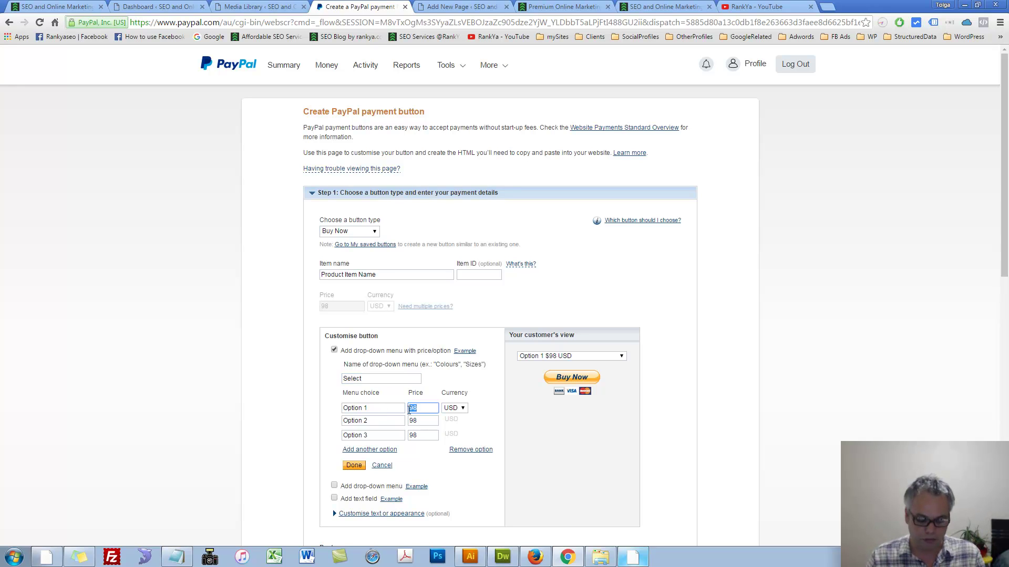
{"action": "type", "text": "48"}
{"action": "left_click", "coordinate": [426, 426]}
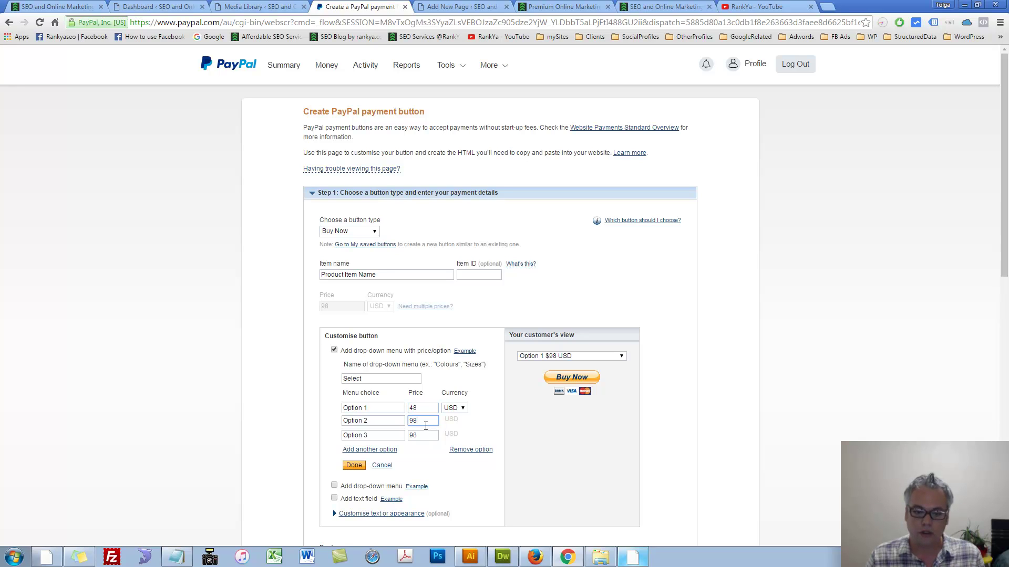
{"action": "left_click_drag", "start_coordinate": [425, 426], "coordinate": [404, 424]}
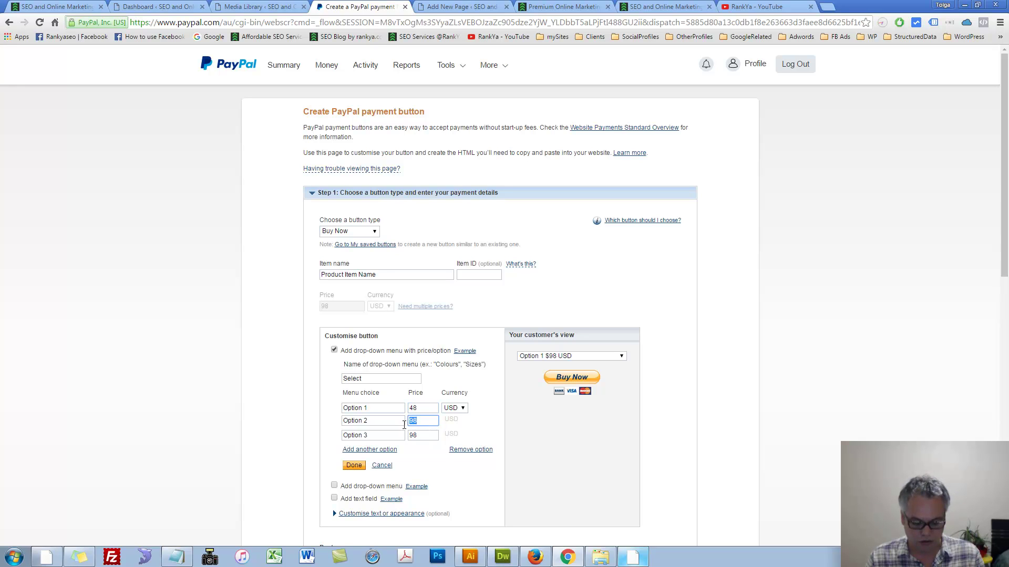
{"action": "type", "text": "3"}
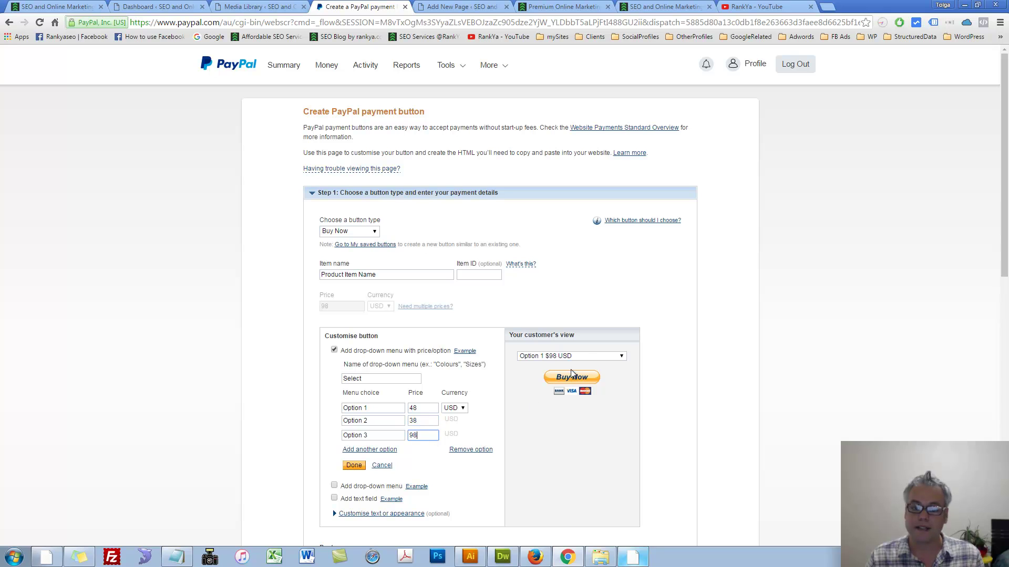
Save the options and verify $48, $38 and $98 choices in the customer preview.
{"action": "left_click", "coordinate": [590, 356]}
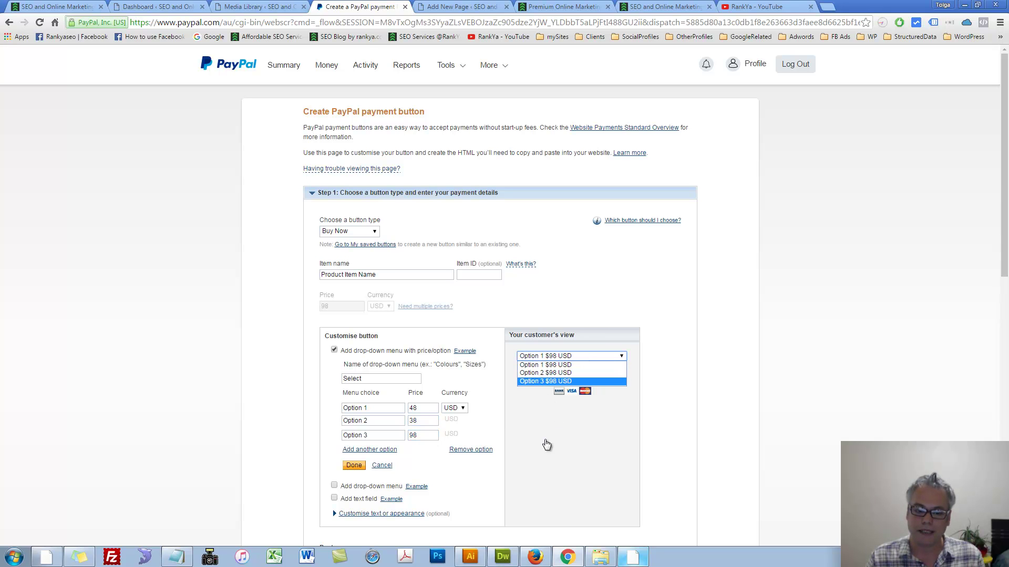
{"action": "left_click", "coordinate": [354, 465]}
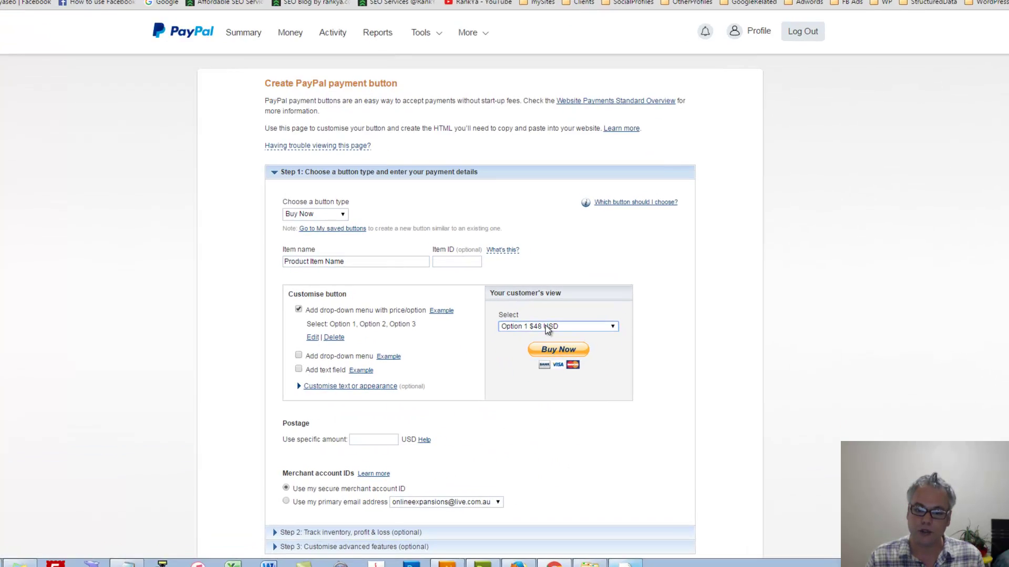
{"action": "left_click", "coordinate": [546, 326]}
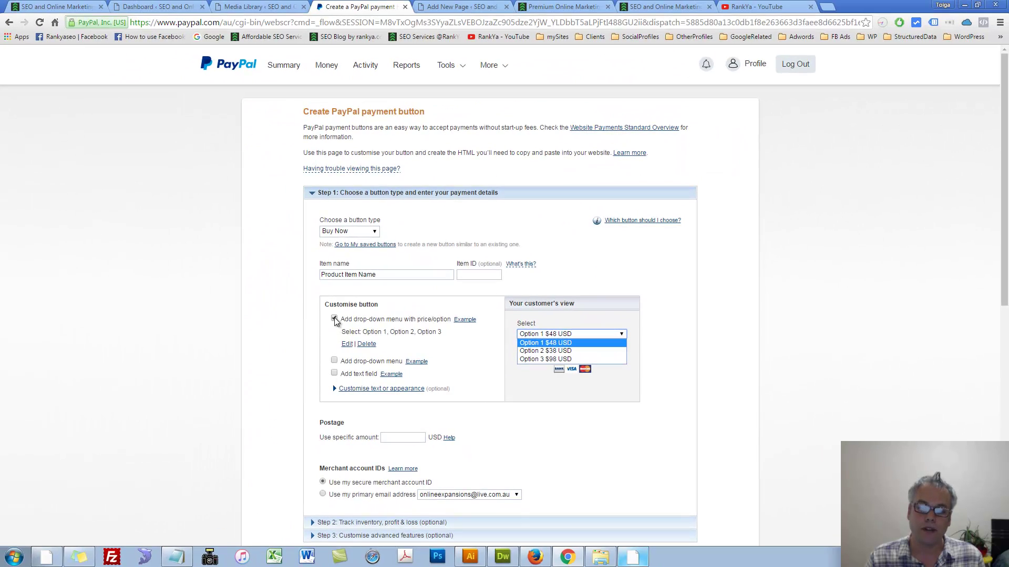
{"action": "left_click", "coordinate": [335, 321]}
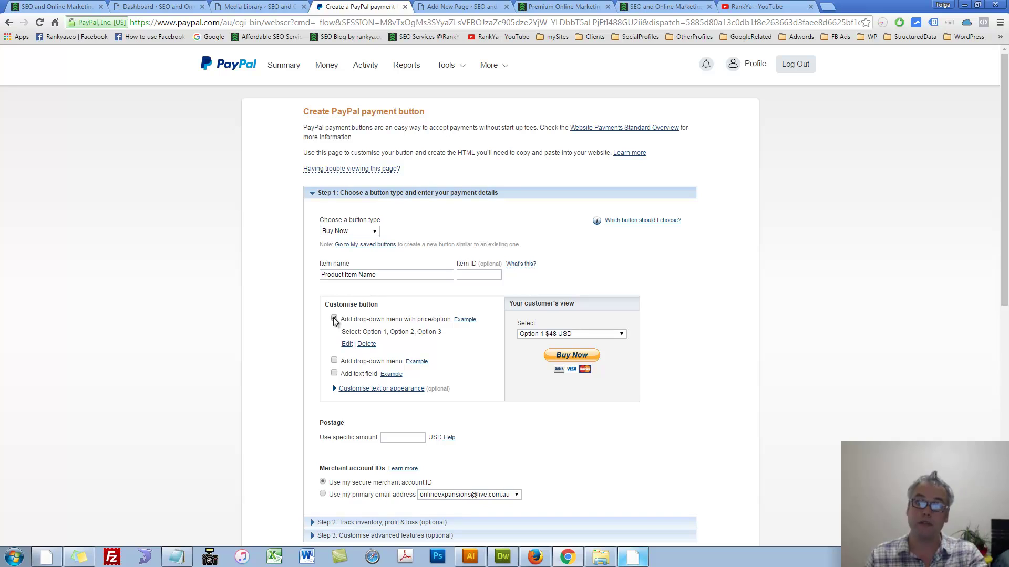
Remove the priced option list, then try and remove a plain drop-down and a text field.
{"action": "left_click", "coordinate": [334, 319]}
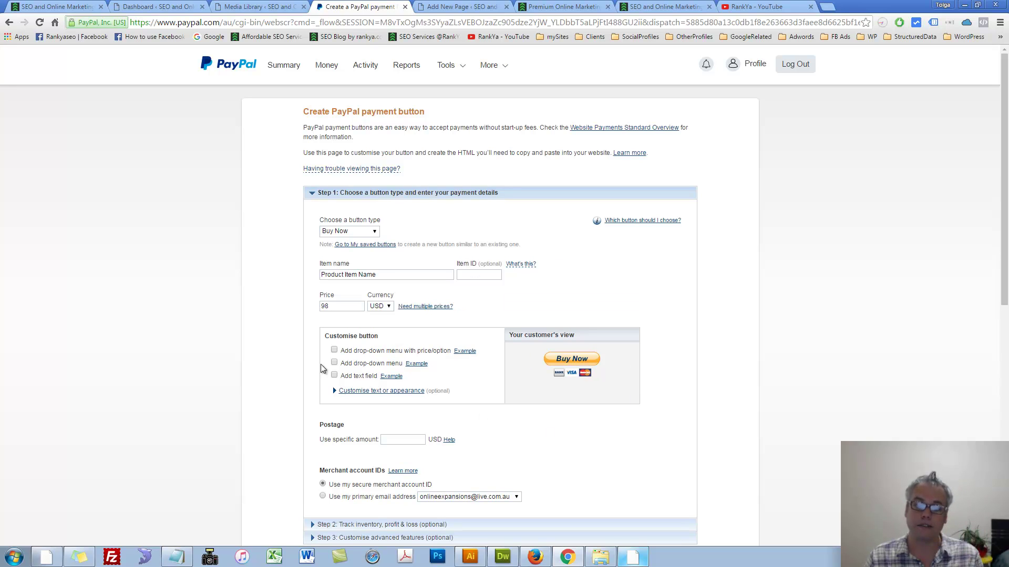
{"action": "left_click", "coordinate": [334, 363]}
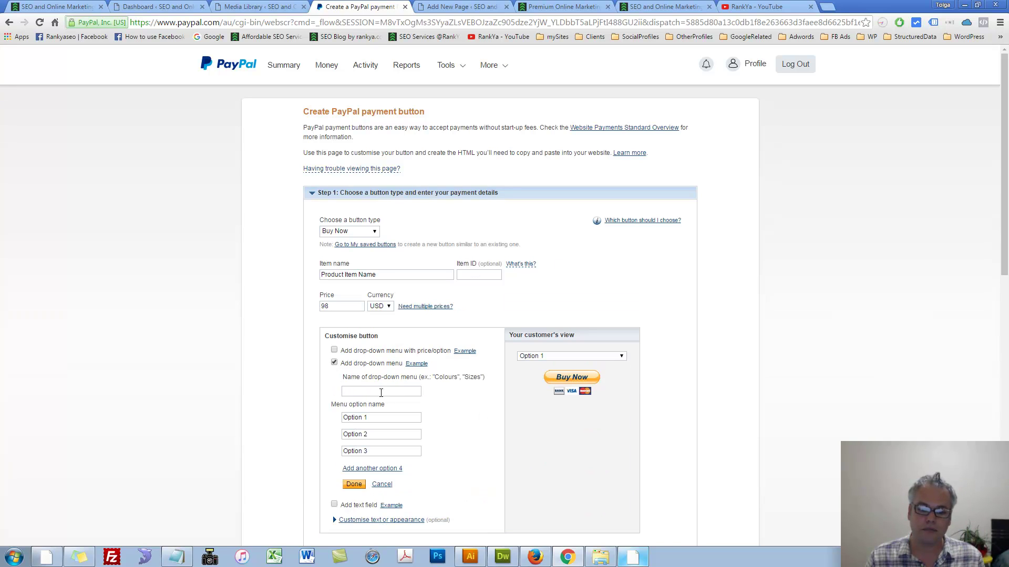
{"action": "left_click", "coordinate": [371, 394]}
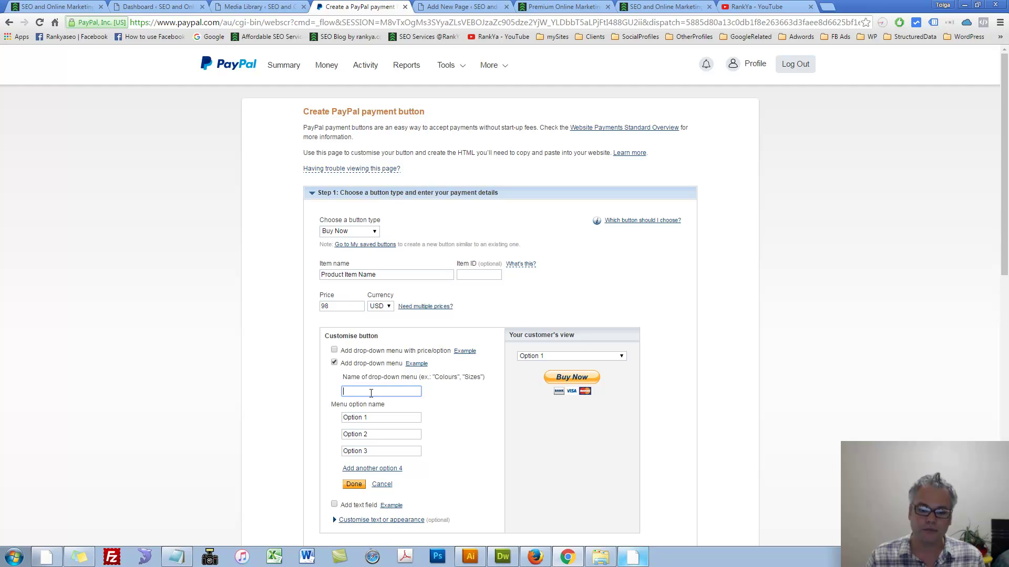
{"action": "left_click", "coordinate": [414, 364]}
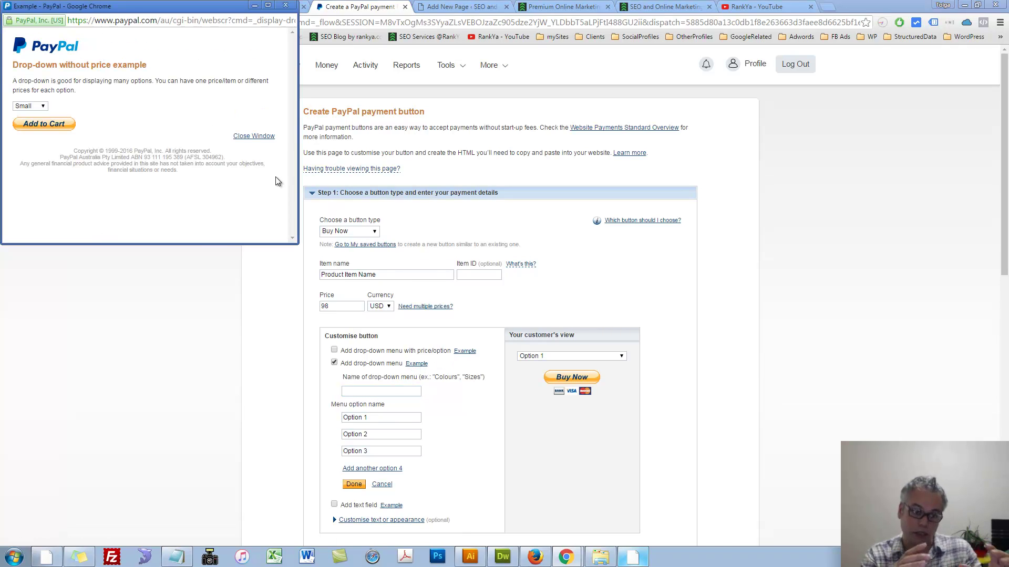
{"action": "left_click", "coordinate": [265, 137]}
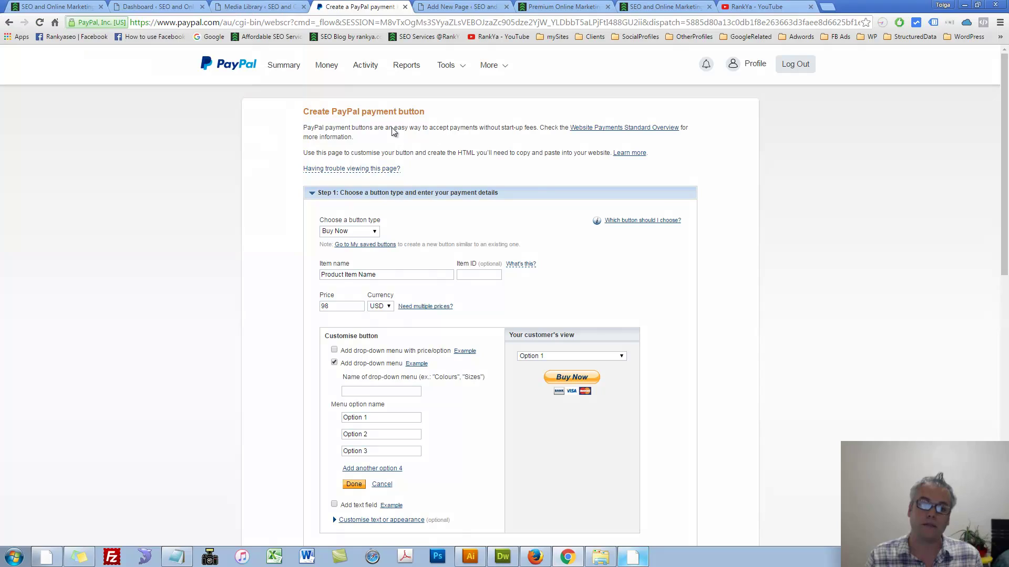
{"action": "left_click", "coordinate": [334, 363]}
{"action": "left_click", "coordinate": [334, 375]}
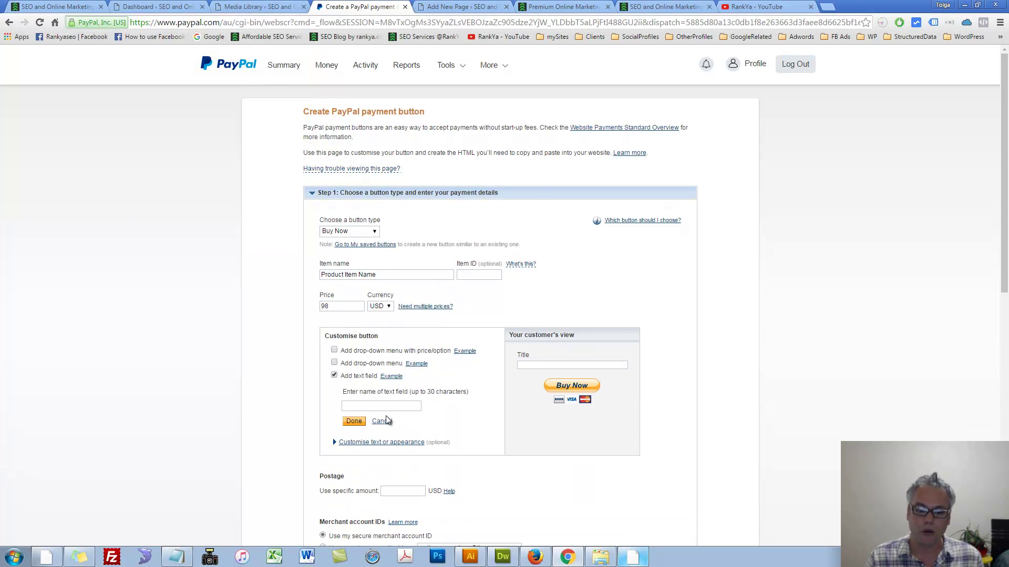
{"action": "left_click", "coordinate": [334, 375]}
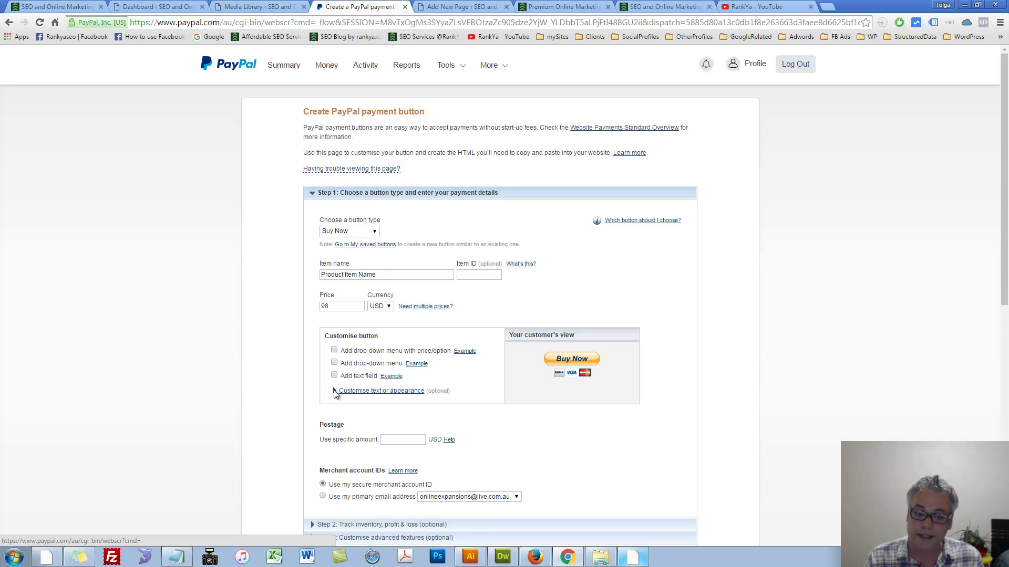
Expand 'Customise text or appearance' and scroll down to its settings.
{"action": "left_click", "coordinate": [336, 391]}
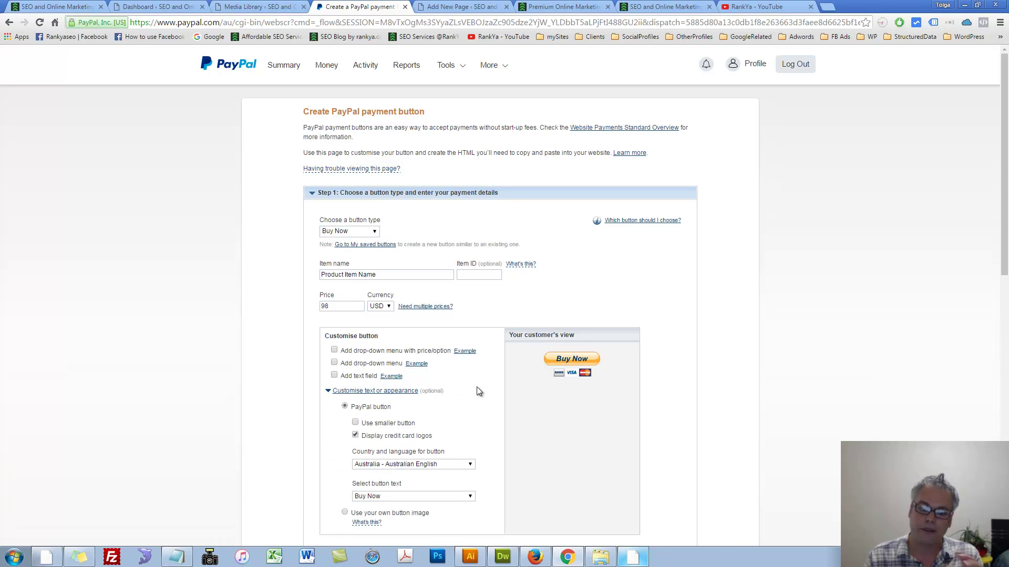
{"action": "scroll", "coordinate": [477, 387], "scroll_direction": "down", "scroll_amount": 2}
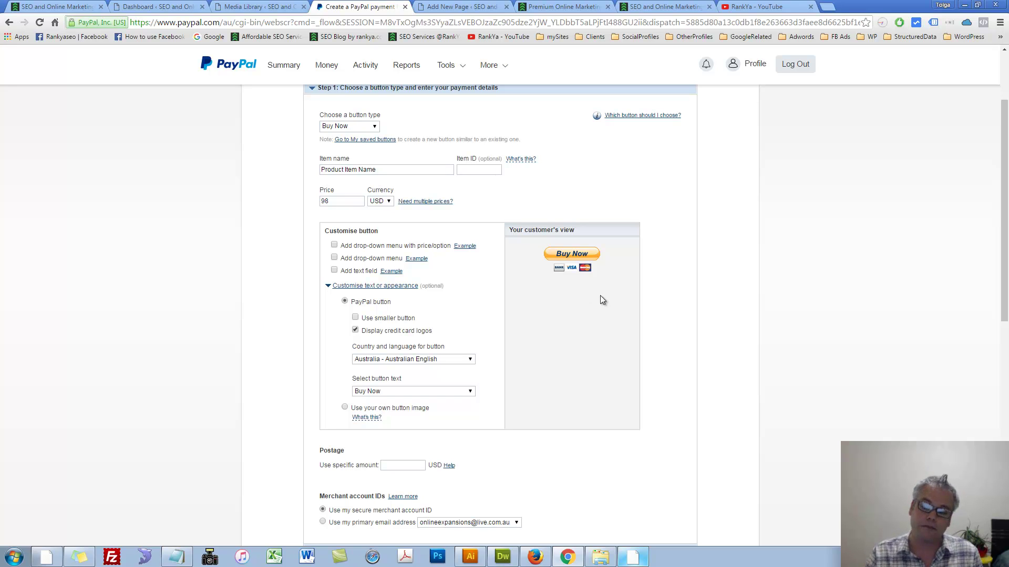
{"action": "left_click", "coordinate": [600, 556]}
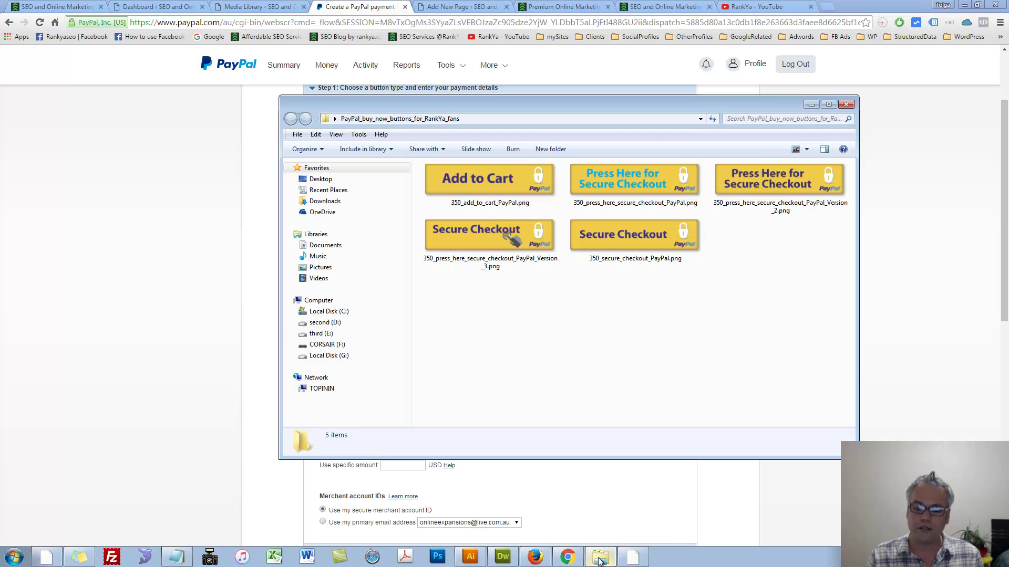
{"action": "left_click", "coordinate": [639, 181]}
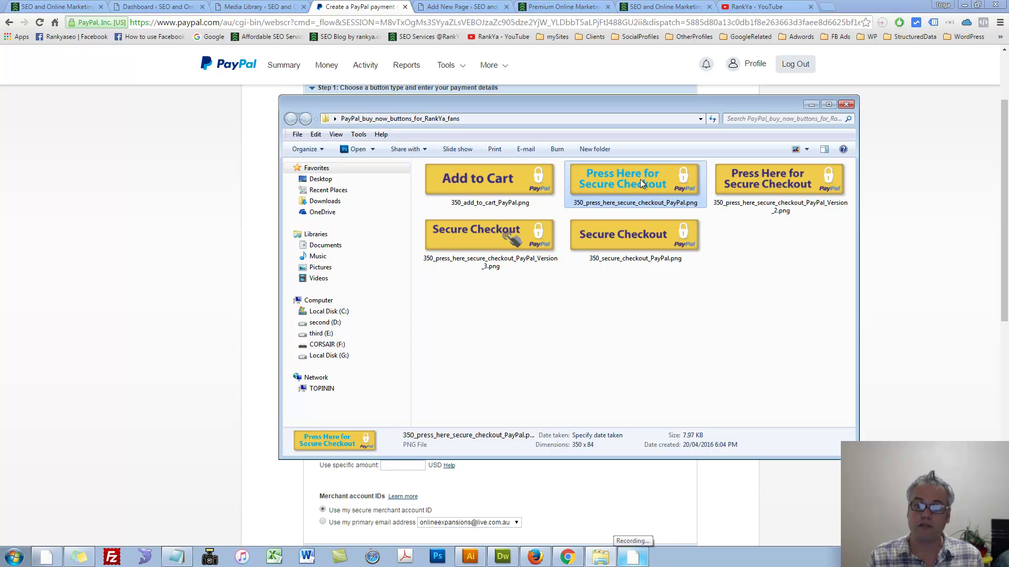
{"action": "left_click", "coordinate": [654, 229]}
{"action": "left_click", "coordinate": [507, 246]}
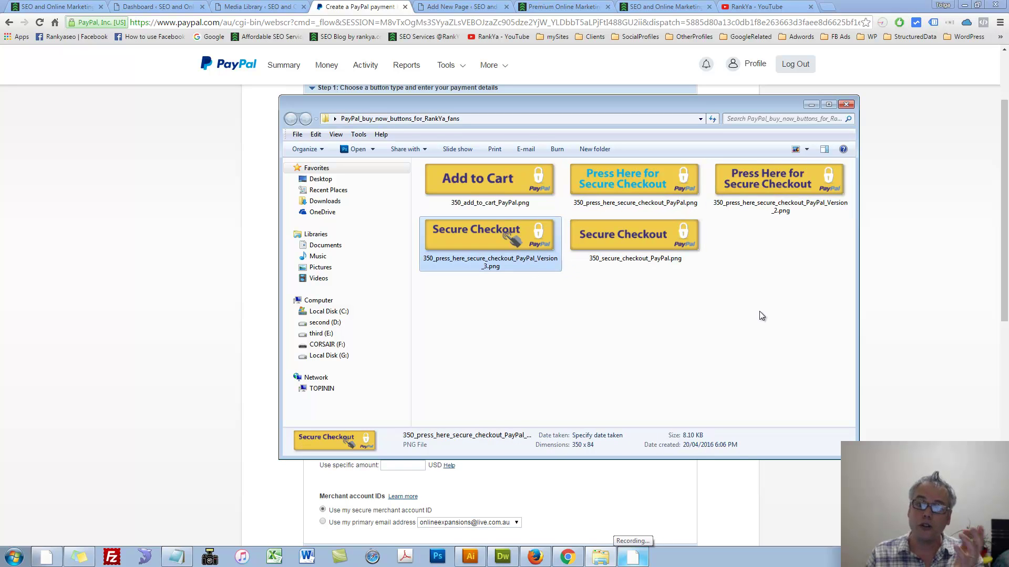
Keep the normal-size button and turn on credit card logos.
{"action": "left_click", "coordinate": [811, 105]}
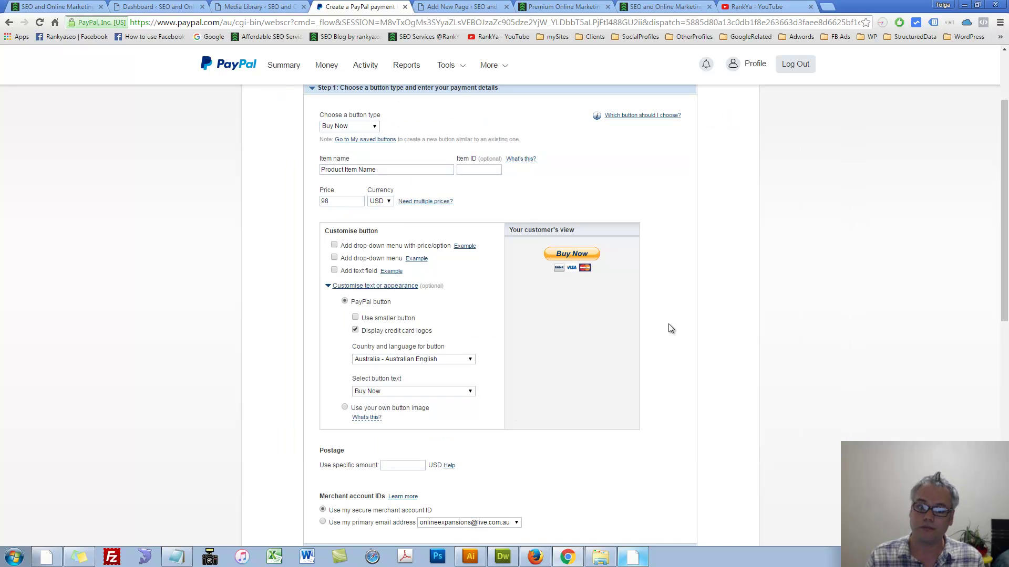
{"action": "left_click", "coordinate": [355, 330]}
{"action": "left_click", "coordinate": [355, 317]}
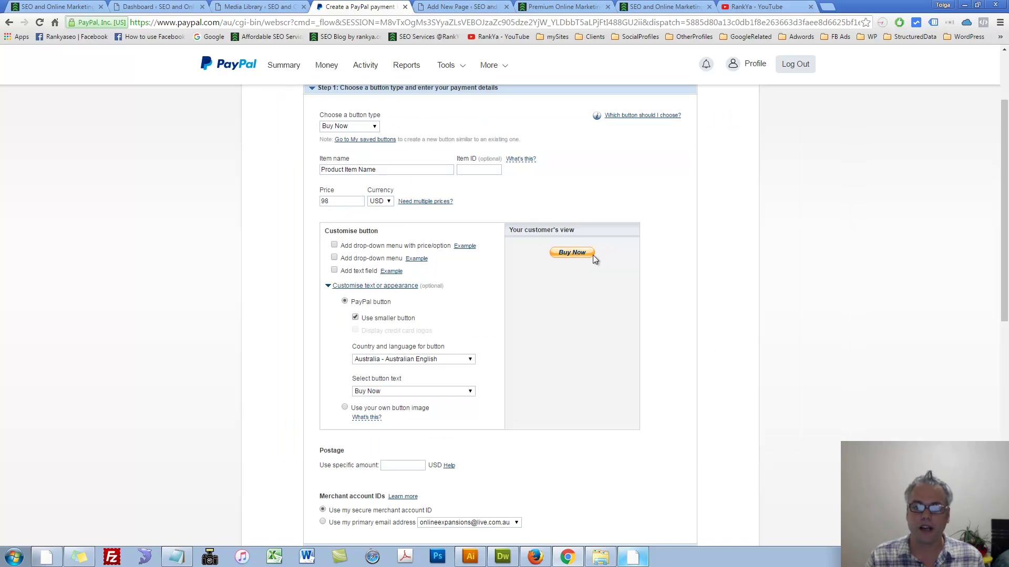
{"action": "left_click", "coordinate": [355, 318]}
{"action": "left_click", "coordinate": [356, 331]}
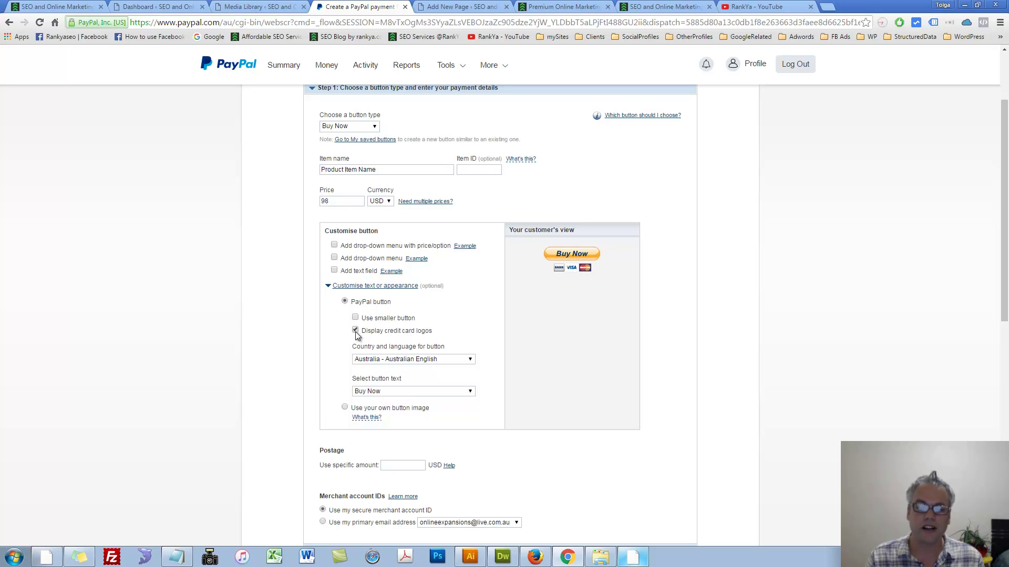
Keep Australia as the language, set the text to Pay Now, and choose your own button image.
{"action": "left_click", "coordinate": [402, 359]}
{"action": "left_click", "coordinate": [593, 412]}
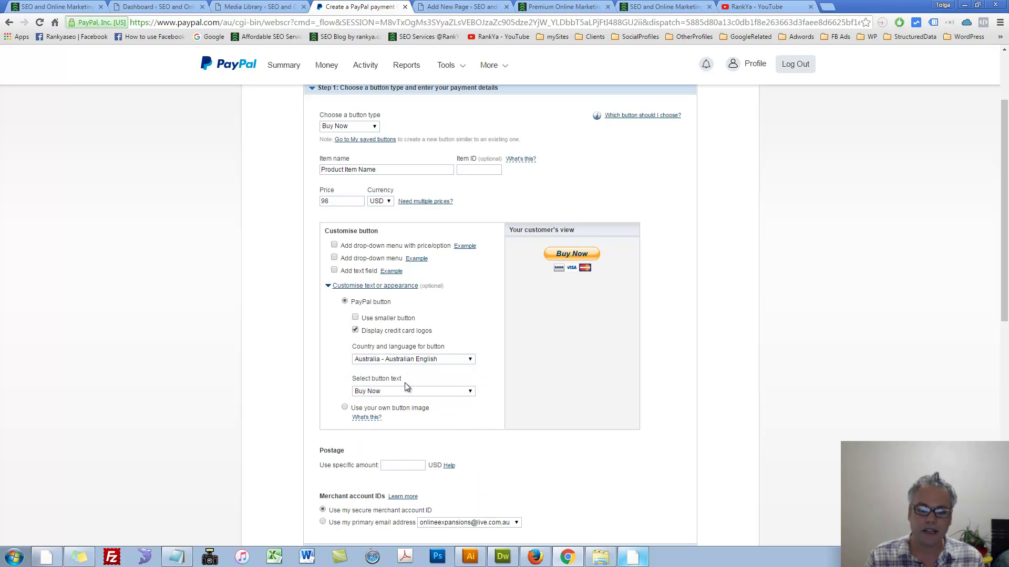
{"action": "left_click", "coordinate": [405, 392]}
{"action": "left_click", "coordinate": [392, 408]}
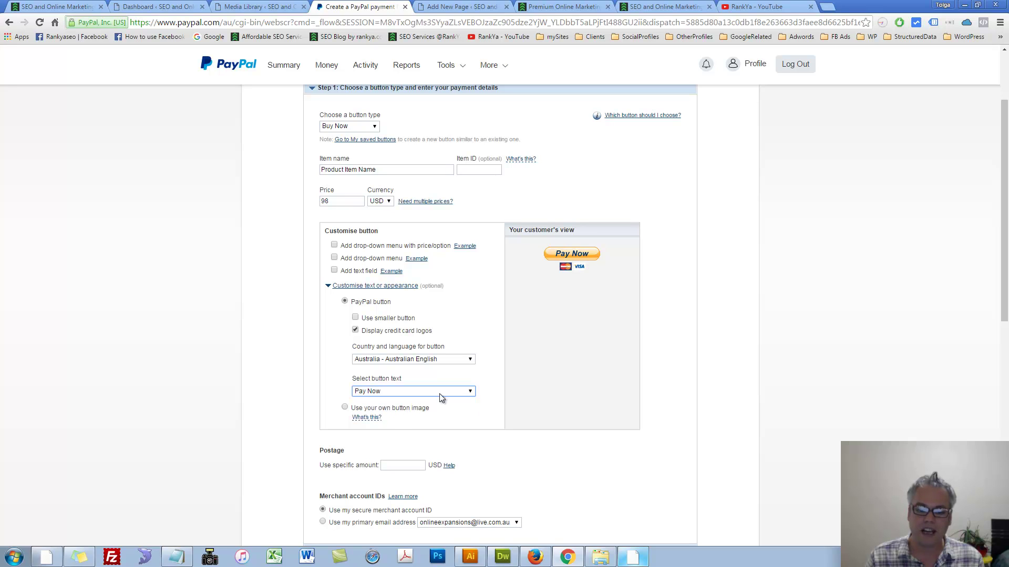
{"action": "left_click", "coordinate": [344, 408]}
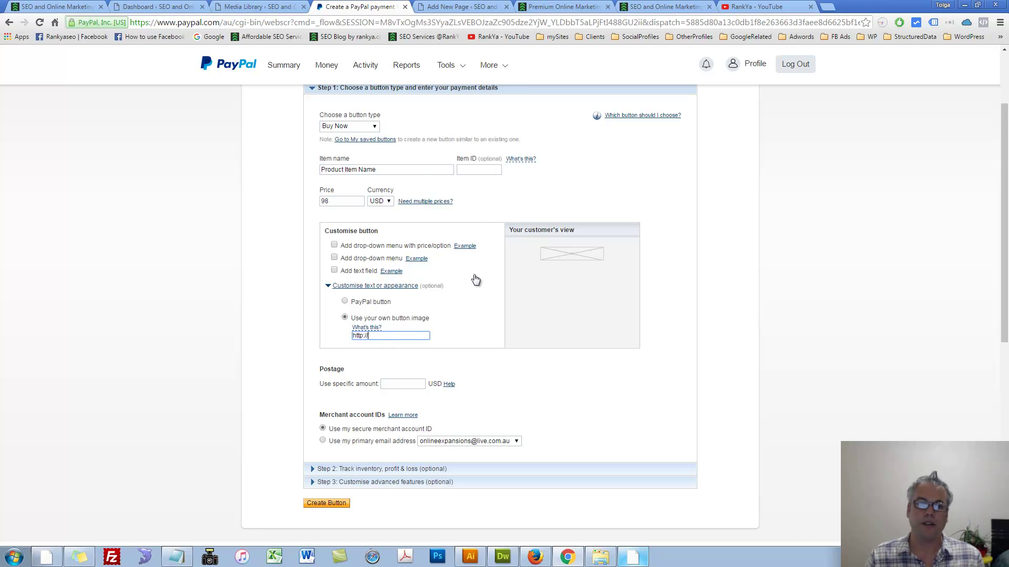
{"action": "left_click", "coordinate": [257, 7]}
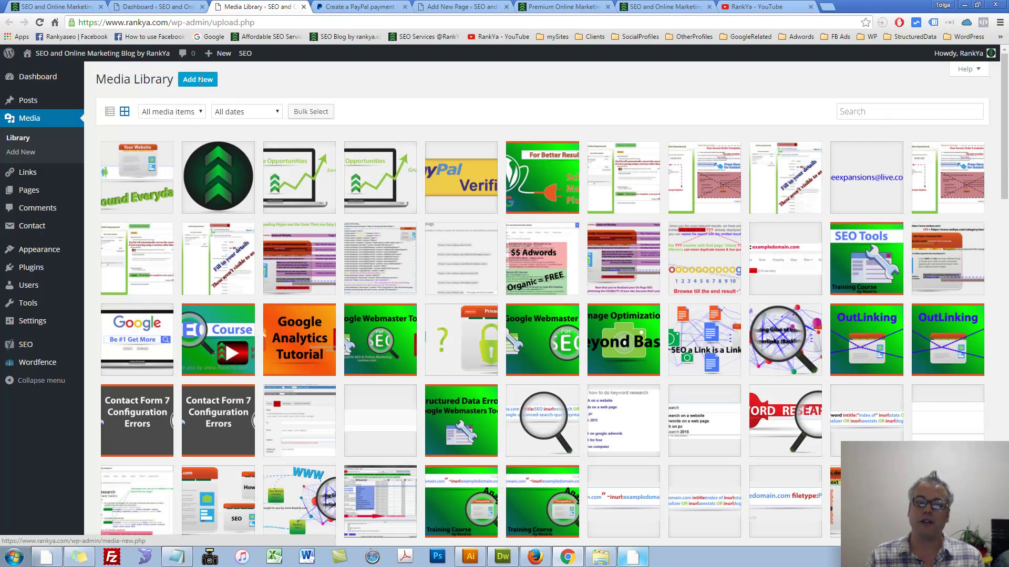
{"action": "left_click_drag", "start_coordinate": [98, 23], "coordinate": [72, 27]}
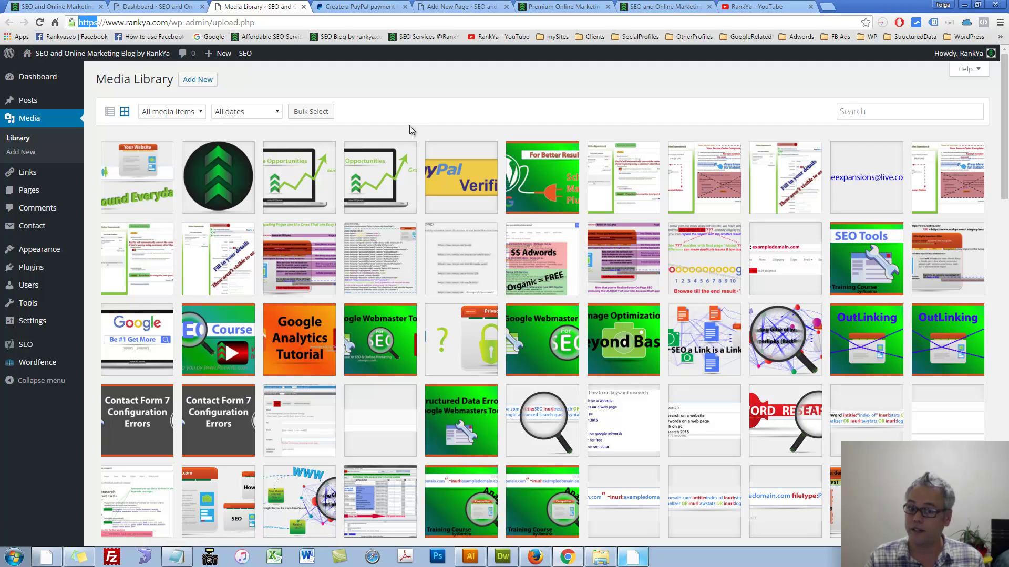
{"action": "left_click", "coordinate": [360, 7]}
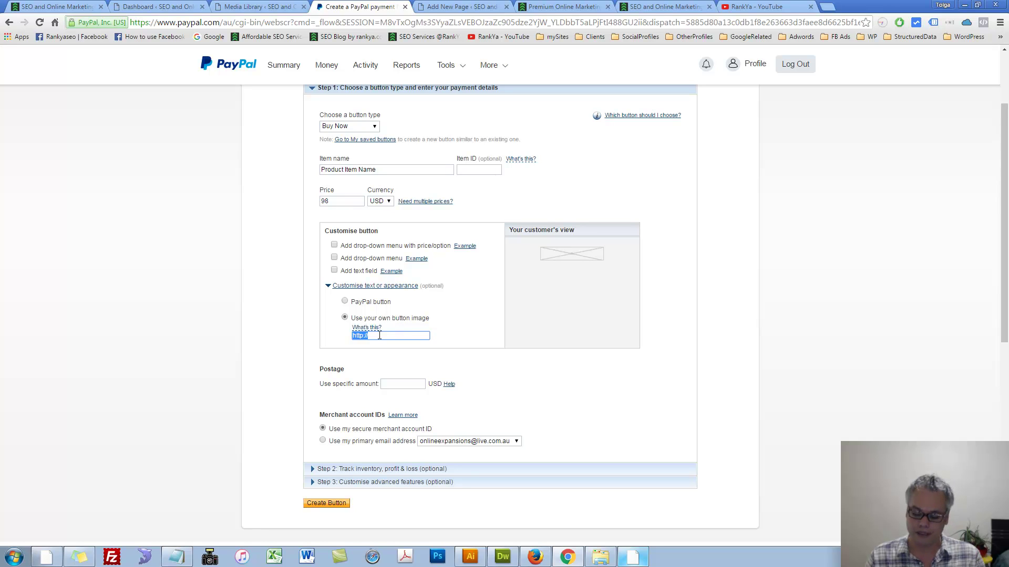
{"action": "key", "text": "BackSpace"}
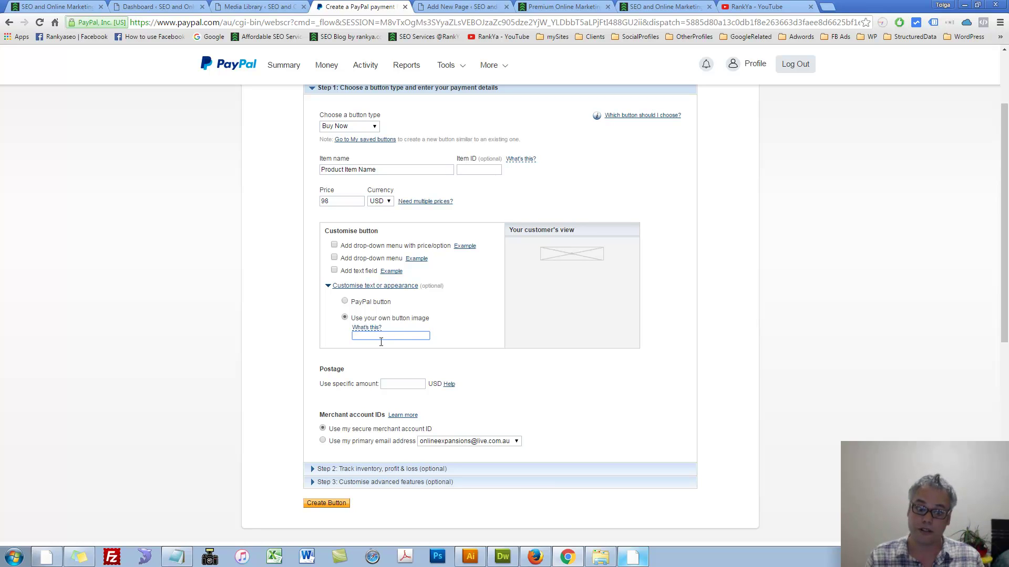
Copy the rankya_gravatar_icon_150x.png image's URL from its Attachment Details.
{"action": "left_click", "coordinate": [230, 7]}
{"action": "left_click", "coordinate": [229, 175]}
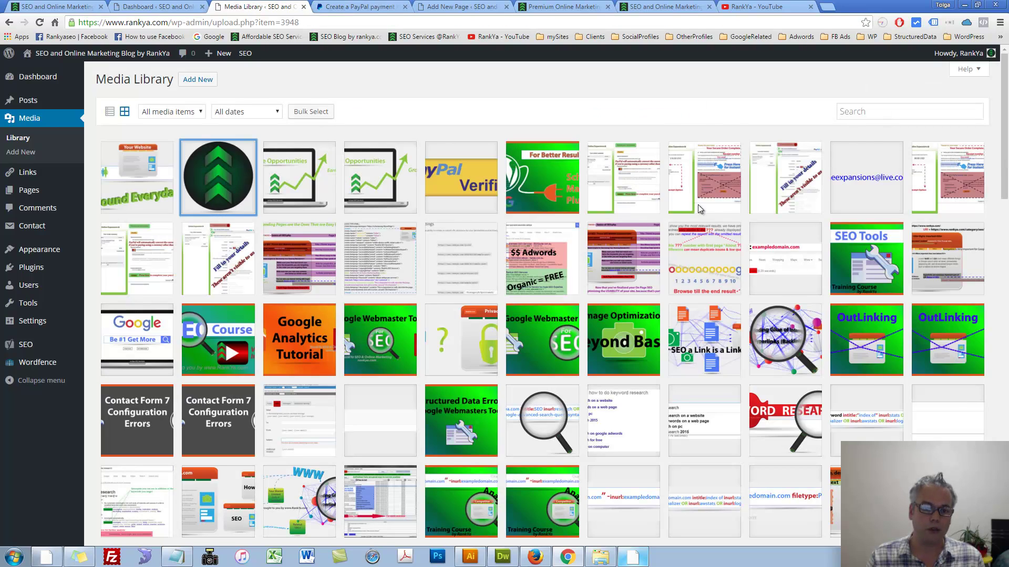
{"action": "double_click", "coordinate": [835, 166]}
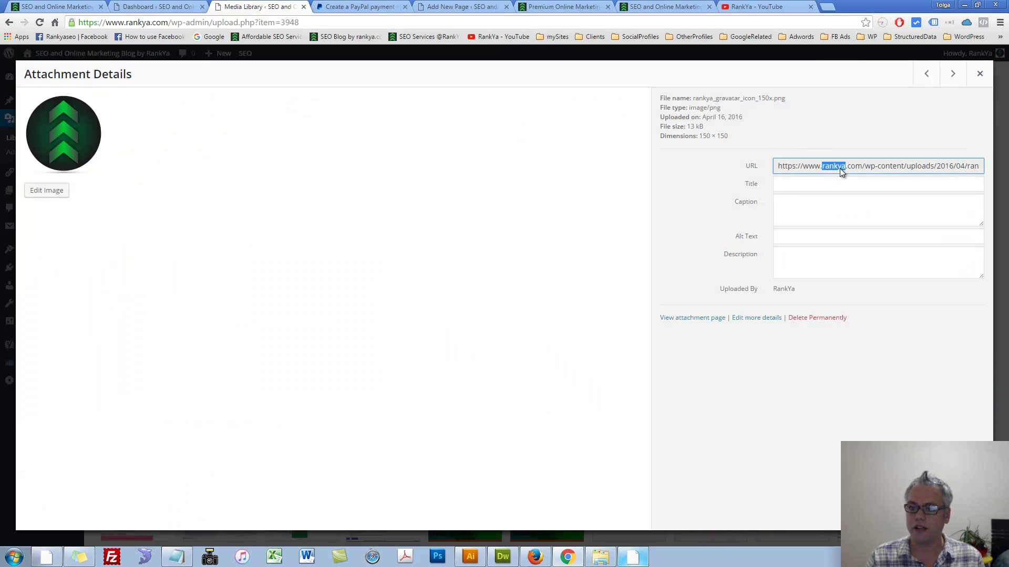
{"action": "left_click", "coordinate": [833, 165]}
{"action": "right_click", "coordinate": [833, 167]}
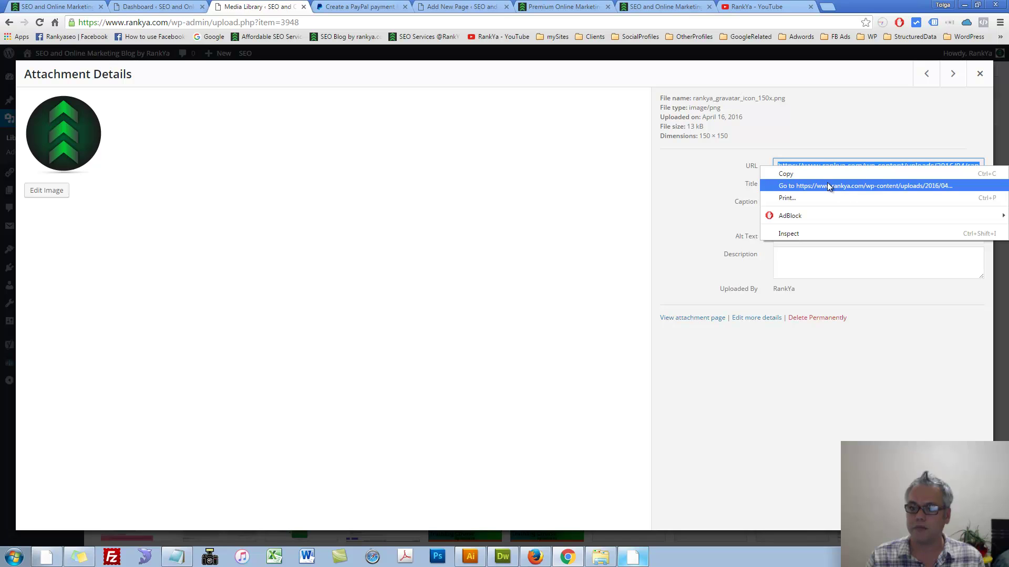
{"action": "left_click", "coordinate": [786, 174]}
Paste the rankya_gravatar_icon_150x.png address as the custom button image URL and expand Step 2.
{"action": "left_click", "coordinate": [462, 6]}
{"action": "left_click", "coordinate": [360, 7]}
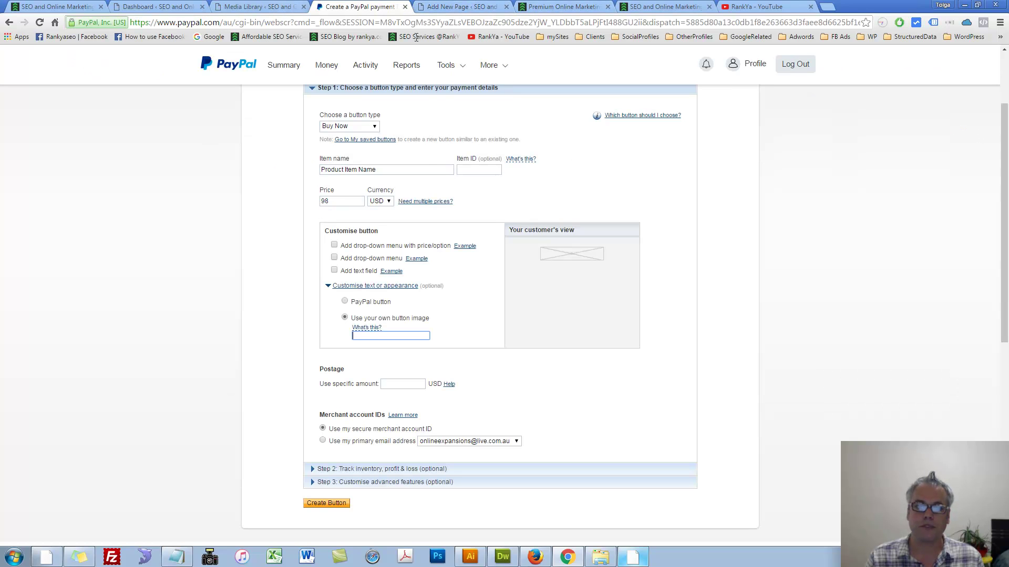
{"action": "key", "text": "ctrl+v"}
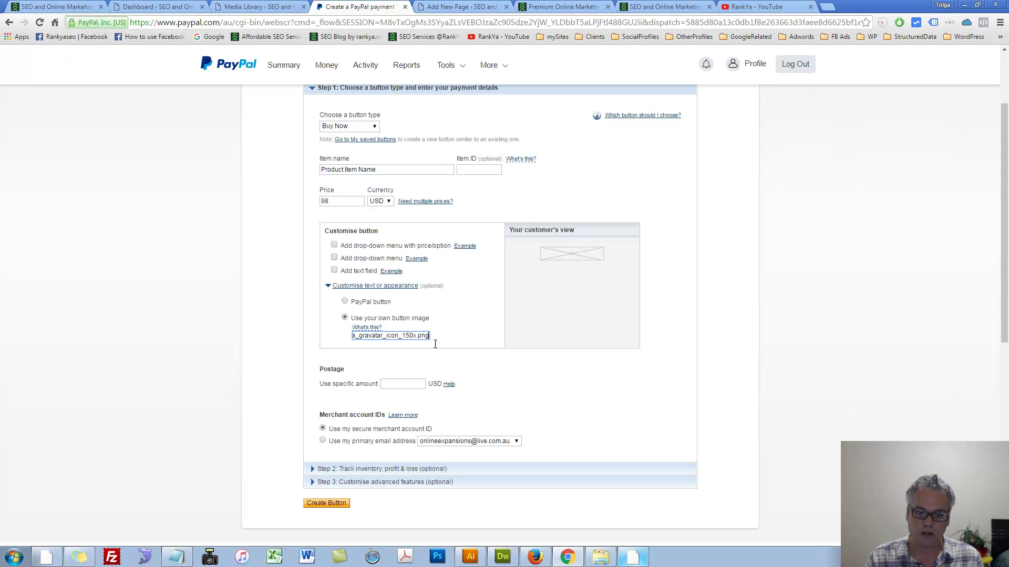
{"action": "double_click", "coordinate": [393, 337]}
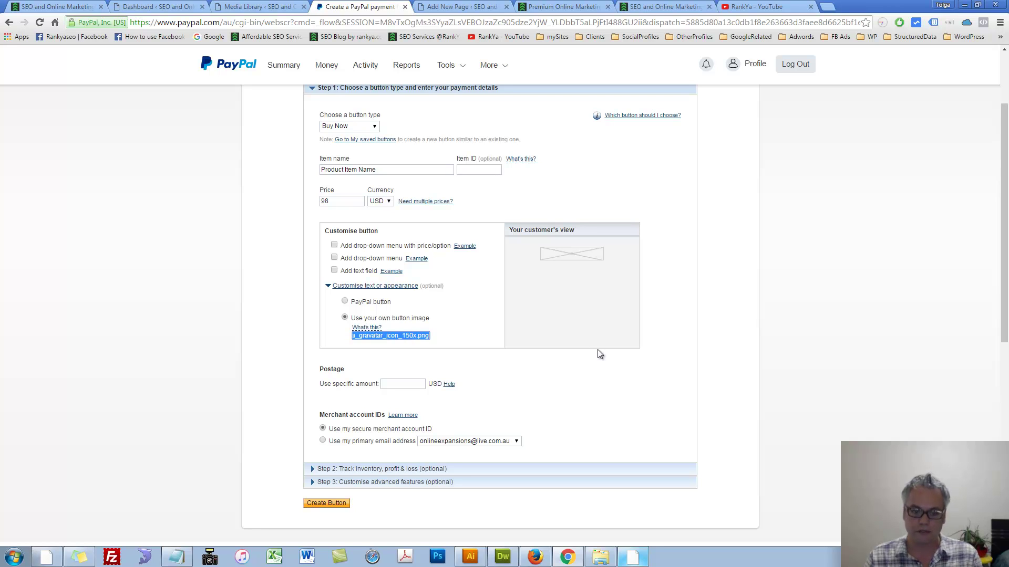
{"action": "scroll", "coordinate": [599, 353], "scroll_direction": "down", "scroll_amount": 3}
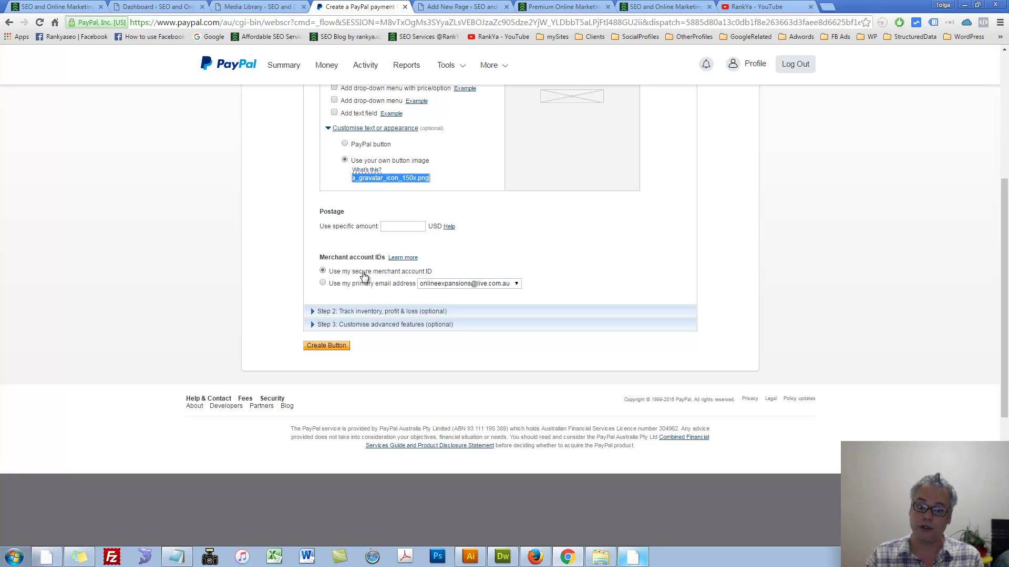
{"action": "left_click", "coordinate": [383, 311]}
Expand Step 3 'Customise advanced features' for the Buy Now button.
{"action": "scroll", "coordinate": [536, 304], "scroll_direction": "up", "scroll_amount": 3}
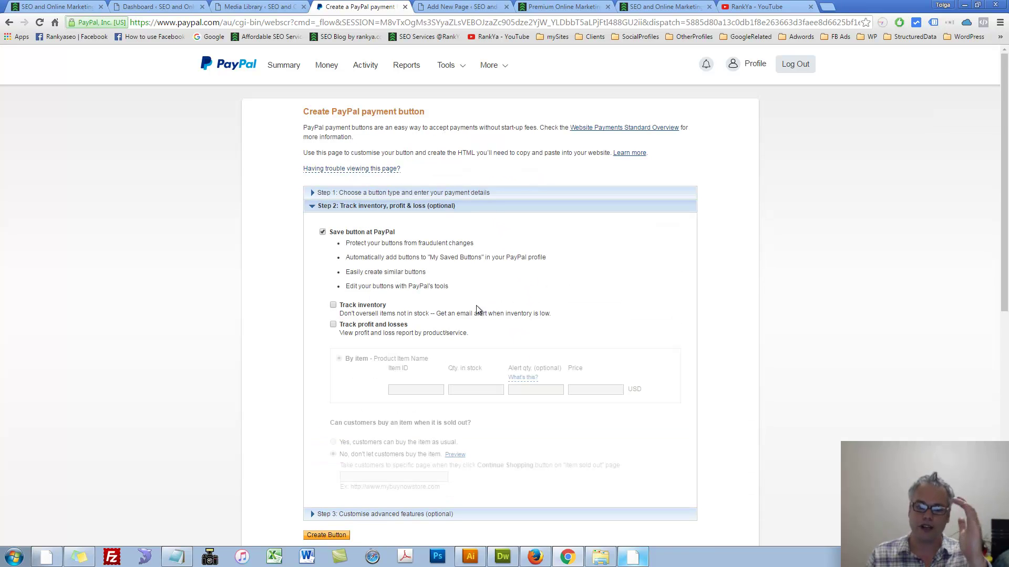
{"action": "scroll", "coordinate": [478, 310], "scroll_direction": "down", "scroll_amount": 1}
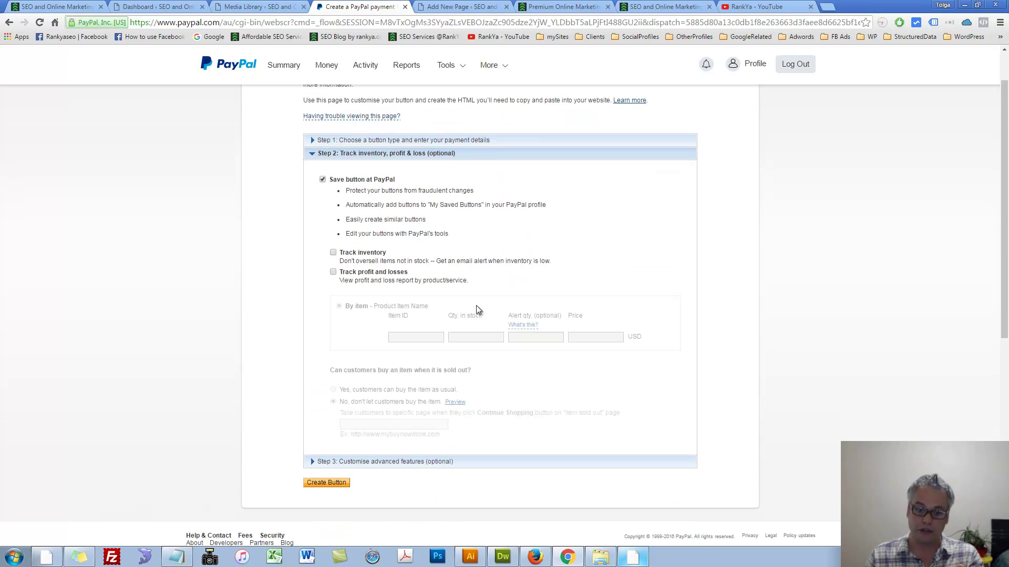
{"action": "left_click", "coordinate": [418, 463]}
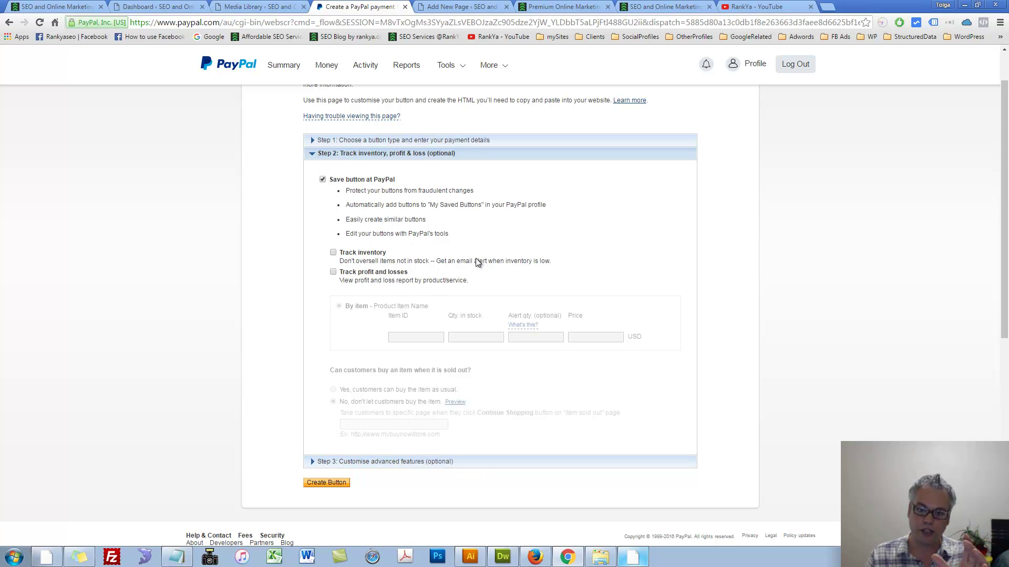
{"action": "left_click", "coordinate": [477, 153]}
{"action": "scroll", "coordinate": [365, 163], "scroll_direction": "down", "scroll_amount": 1}
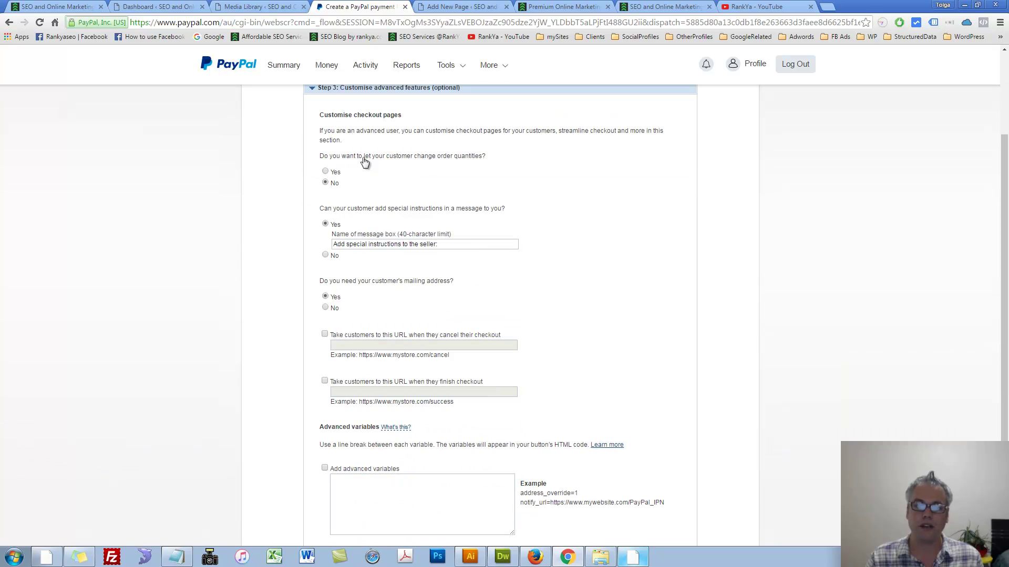
{"action": "scroll", "coordinate": [473, 259], "scroll_direction": "up", "scroll_amount": 2}
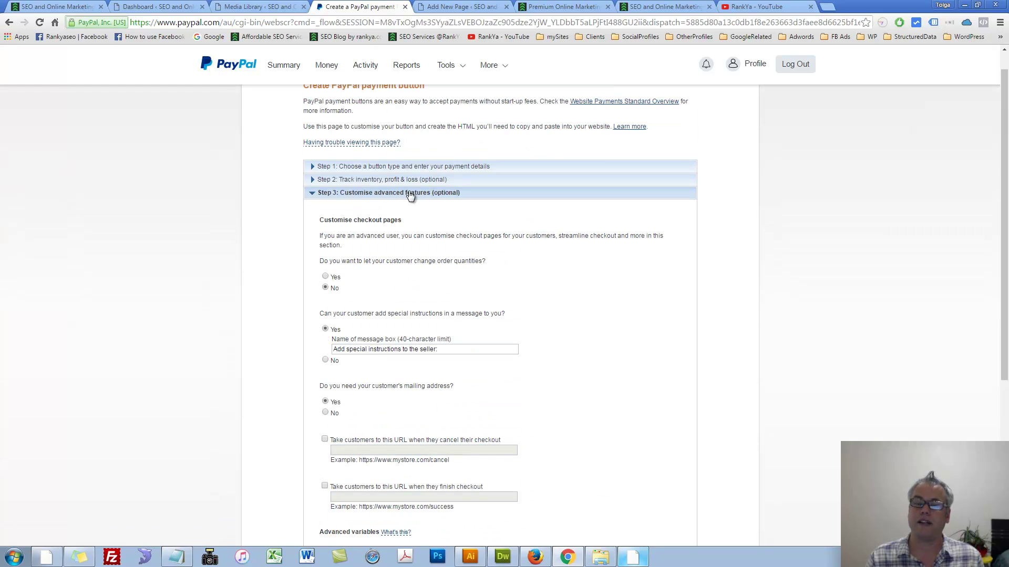
{"action": "scroll", "coordinate": [446, 245], "scroll_direction": "down", "scroll_amount": 1}
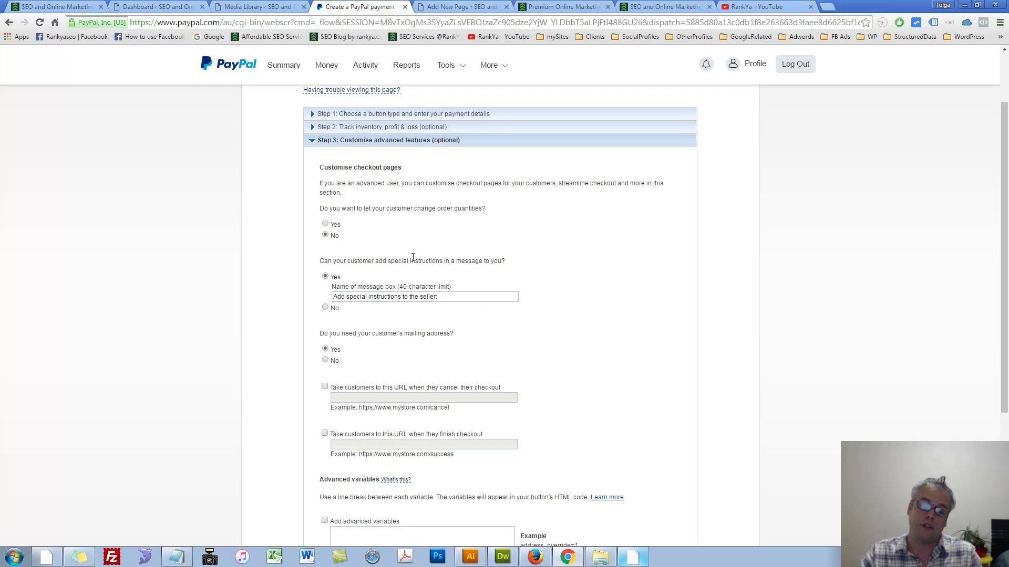
{"action": "left_click", "coordinate": [324, 224]}
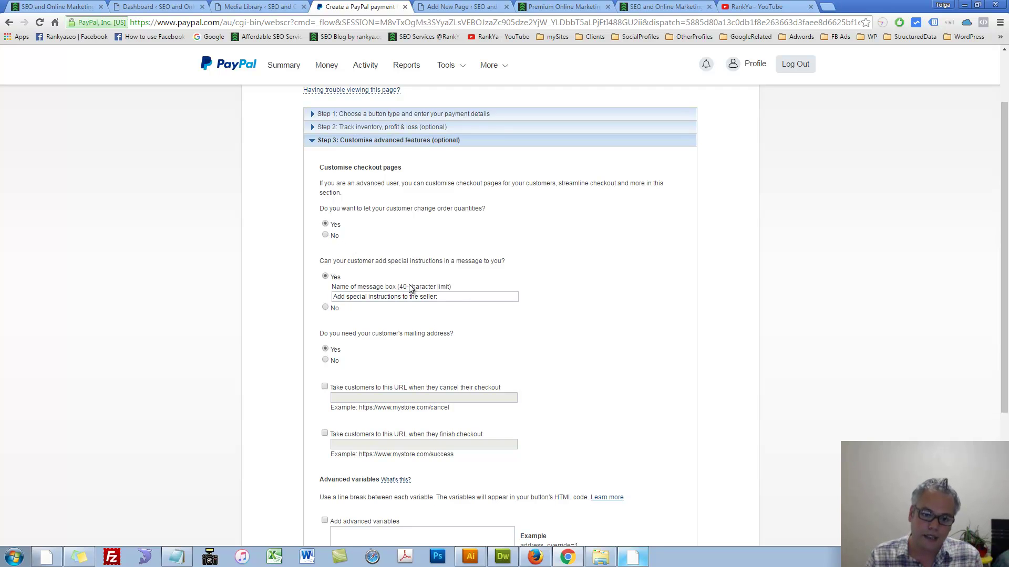
{"action": "left_click", "coordinate": [326, 235]}
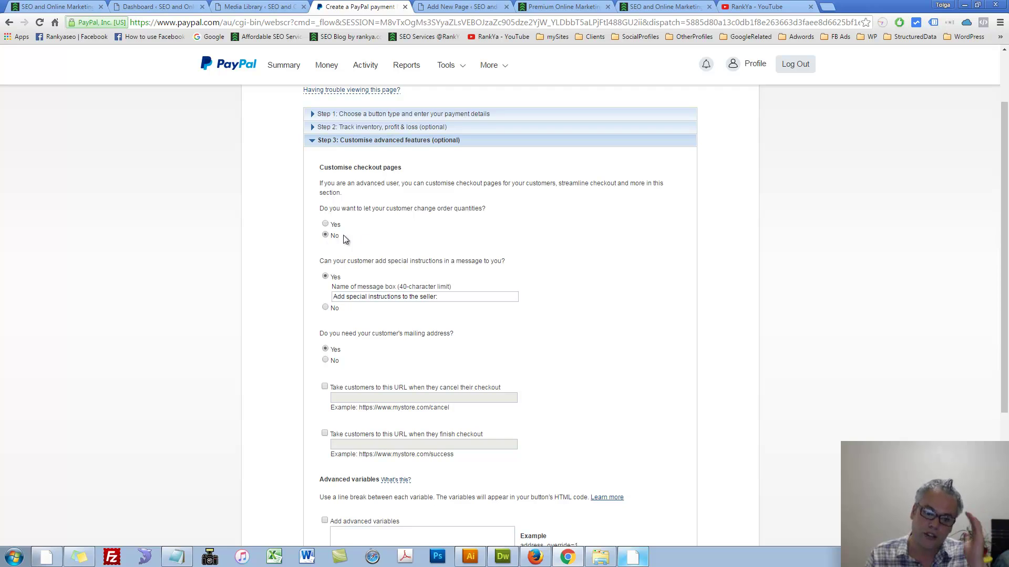
{"action": "left_click_drag", "start_coordinate": [442, 295], "coordinate": [305, 301]}
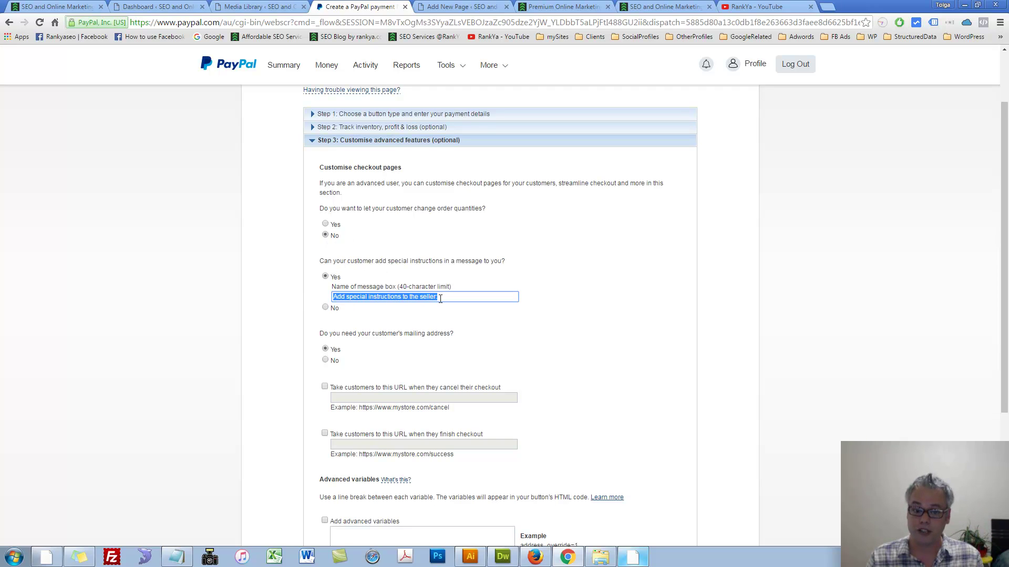
{"action": "left_click", "coordinate": [457, 298]}
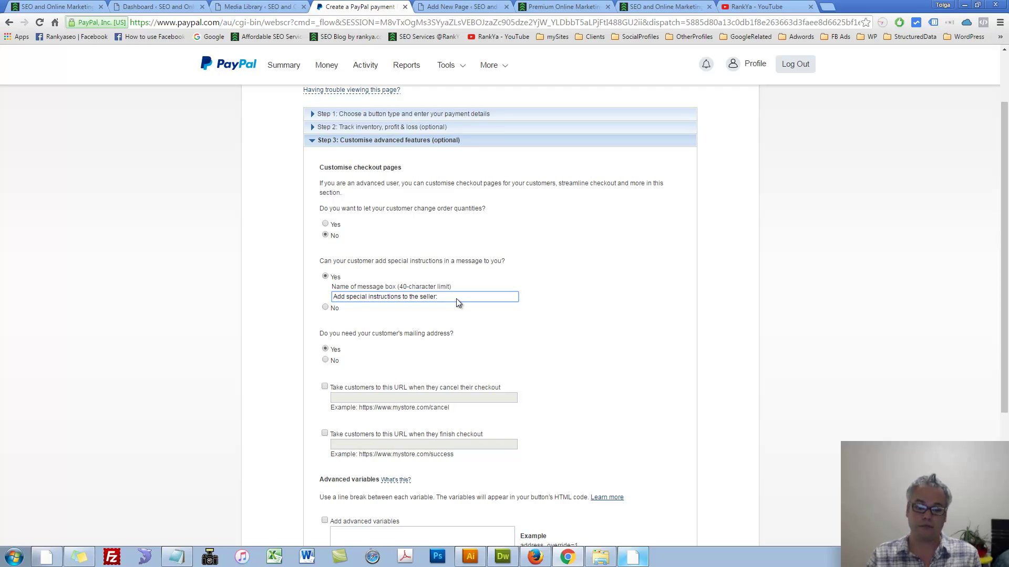
Answer No to special instructions and mailing address, and tick both cancel and finish-checkout URL options.
{"action": "left_click", "coordinate": [325, 308]}
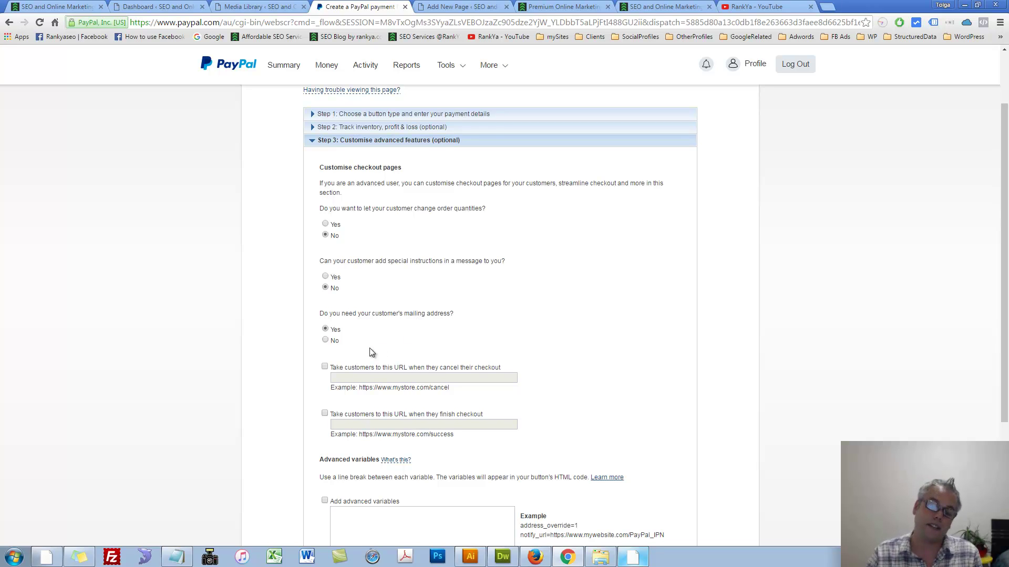
{"action": "left_click", "coordinate": [325, 340]}
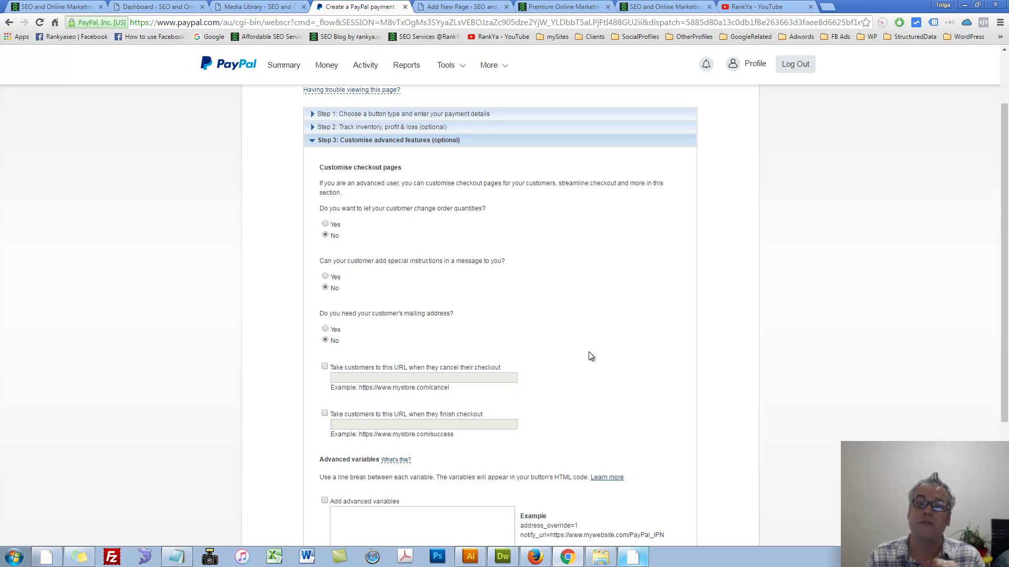
{"action": "left_click", "coordinate": [324, 366]}
{"action": "left_click", "coordinate": [324, 412]}
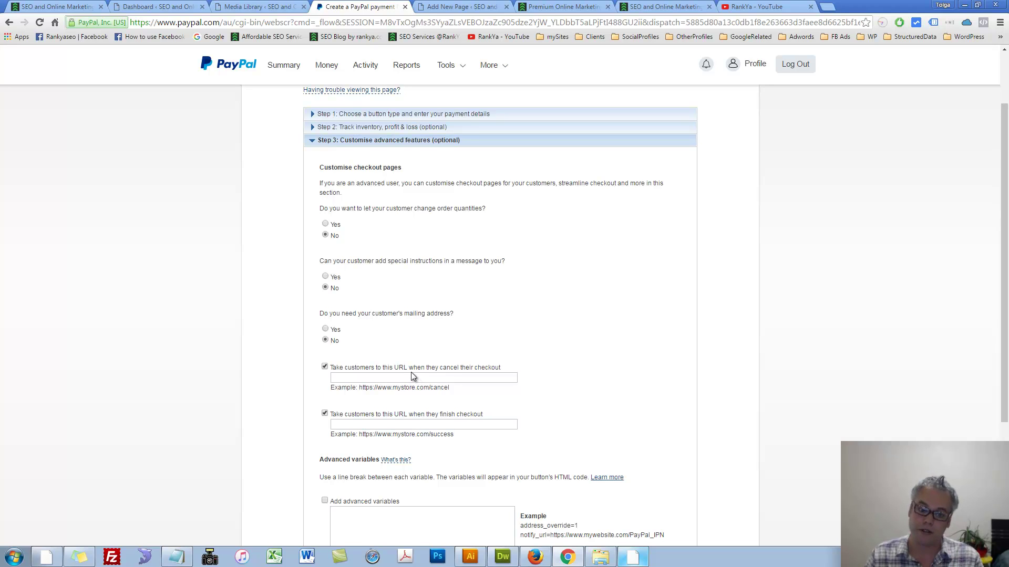
{"action": "left_click_drag", "start_coordinate": [359, 390], "coordinate": [453, 391]}
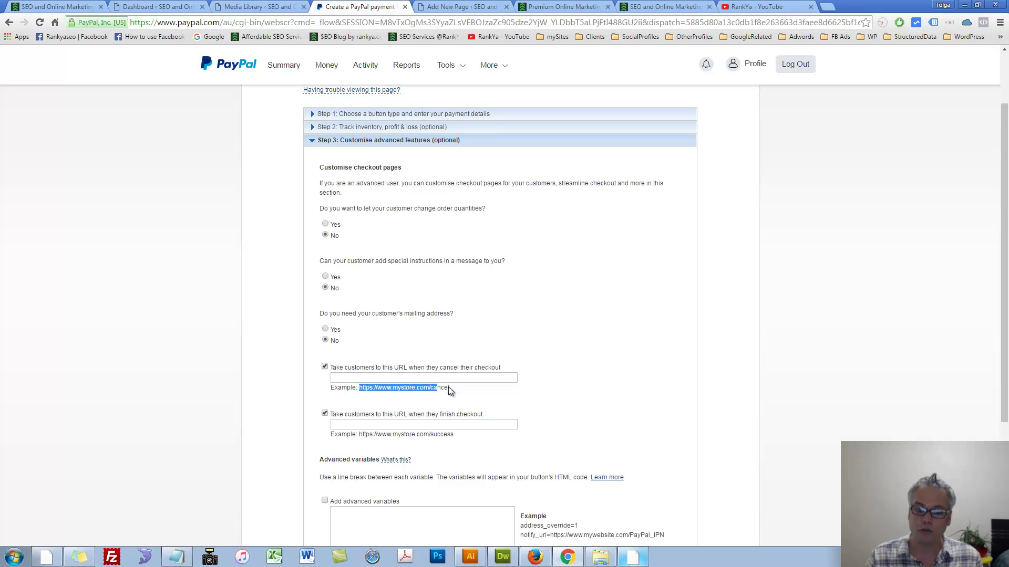
{"action": "left_click", "coordinate": [496, 390]}
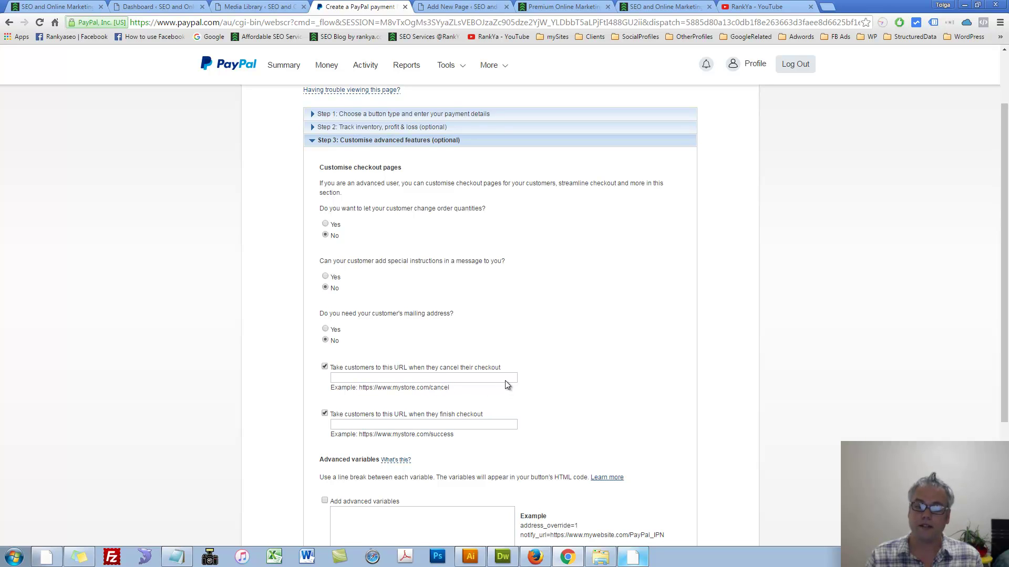
{"action": "left_click", "coordinate": [534, 557]}
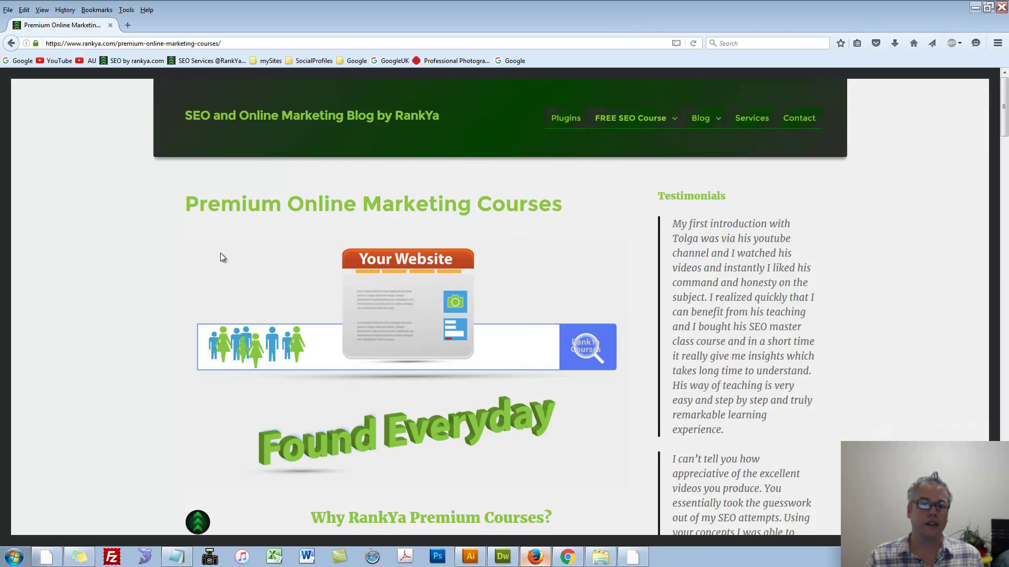
Buy The Art of WordPress SEO course ($38) on RankYa and accept the Terms of Use.
{"action": "scroll", "coordinate": [231, 266], "scroll_direction": "down", "scroll_amount": 20}
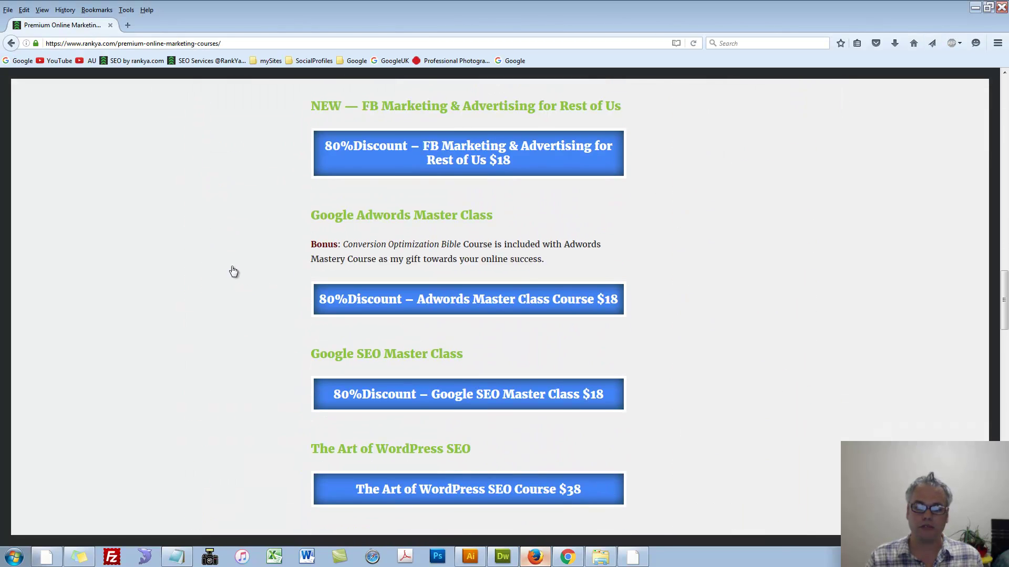
{"action": "scroll", "coordinate": [233, 271], "scroll_direction": "down", "scroll_amount": 2}
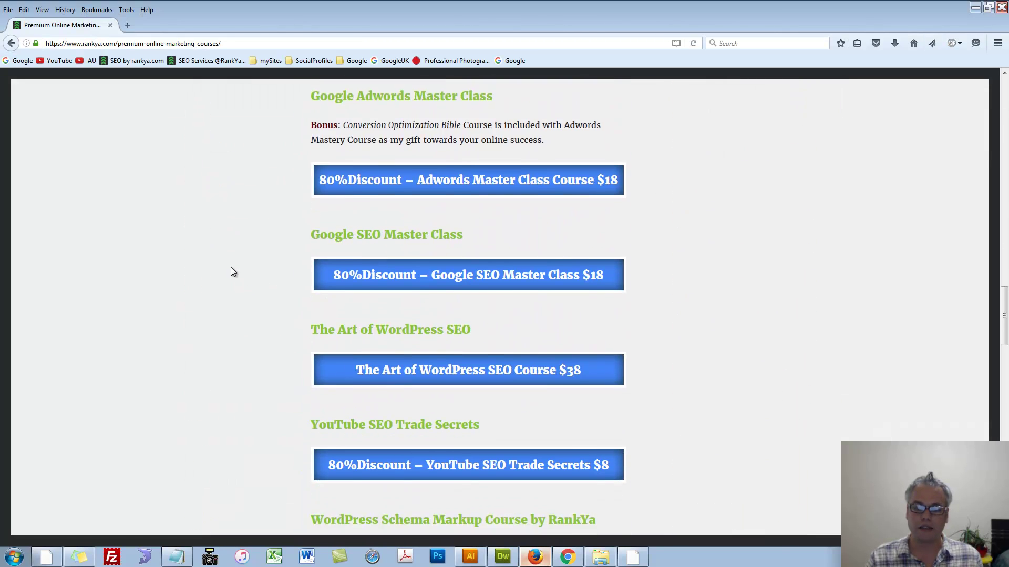
{"action": "left_click", "coordinate": [419, 371]}
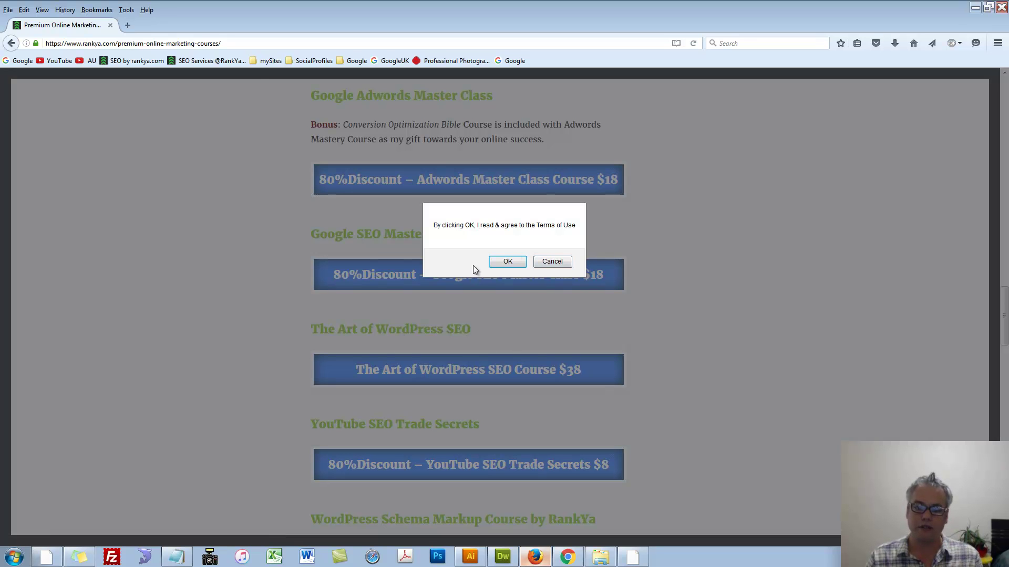
{"action": "left_click", "coordinate": [499, 262]}
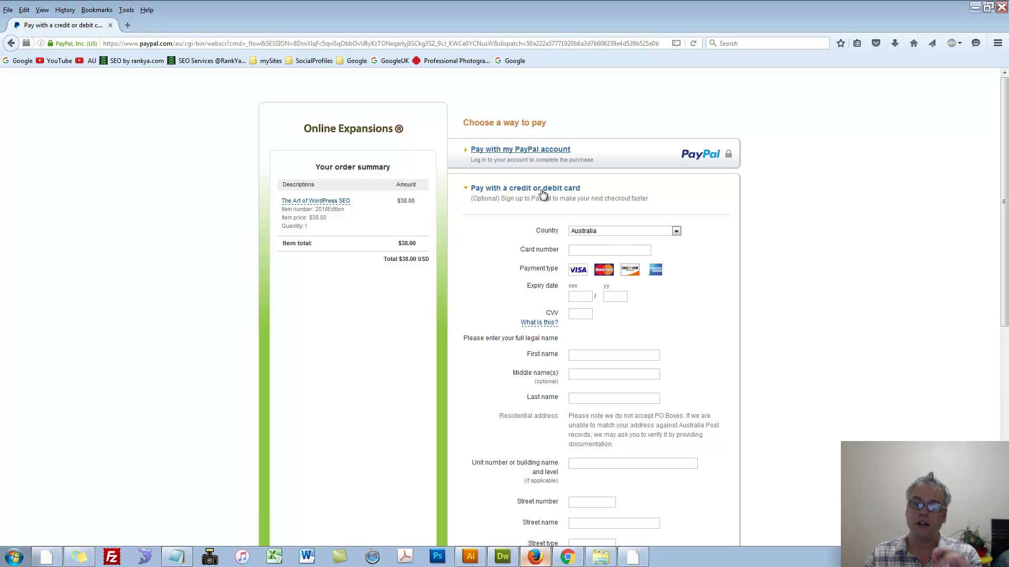
Review the PayPal account login and credit or debit card payment forms on the checkout page.
{"action": "left_click", "coordinate": [543, 154]}
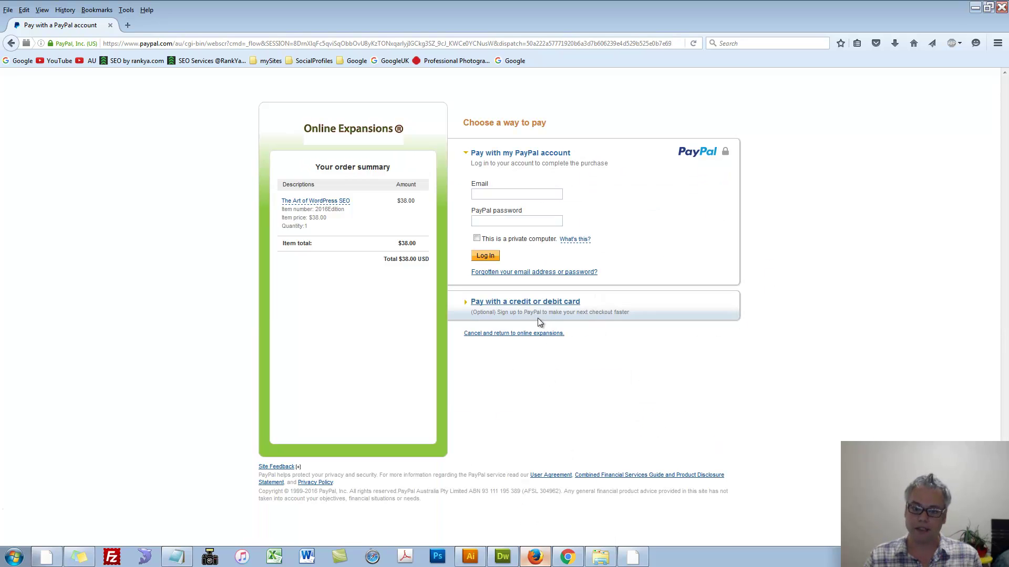
{"action": "left_click", "coordinate": [533, 310]}
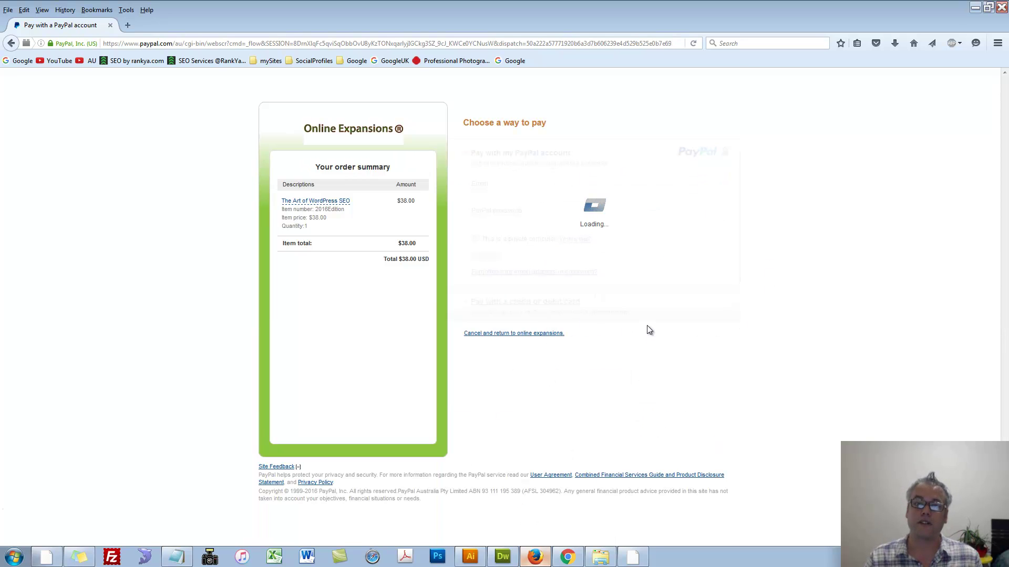
{"action": "scroll", "coordinate": [480, 326], "scroll_direction": "down", "scroll_amount": 10}
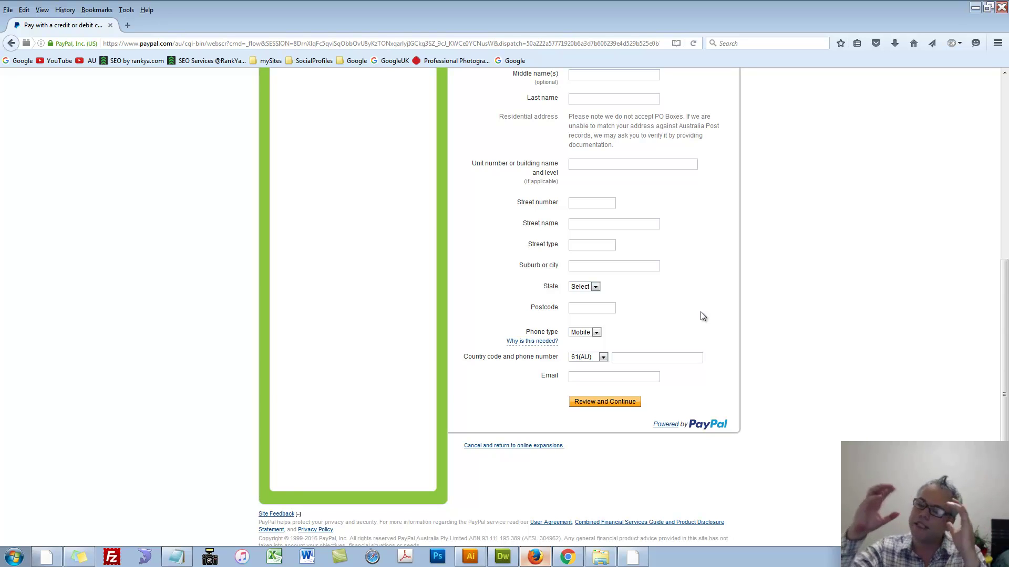
{"action": "scroll", "coordinate": [509, 372], "scroll_direction": "down", "scroll_amount": 3}
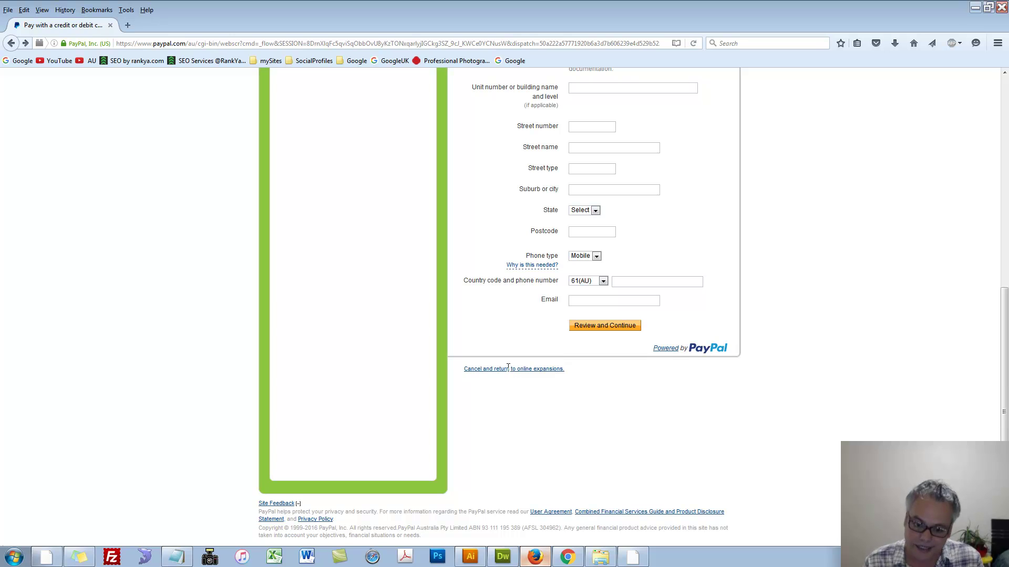
Check the cancel and finish-checkout URL fields on the button form, leaving both empty.
{"action": "left_click", "coordinate": [567, 558]}
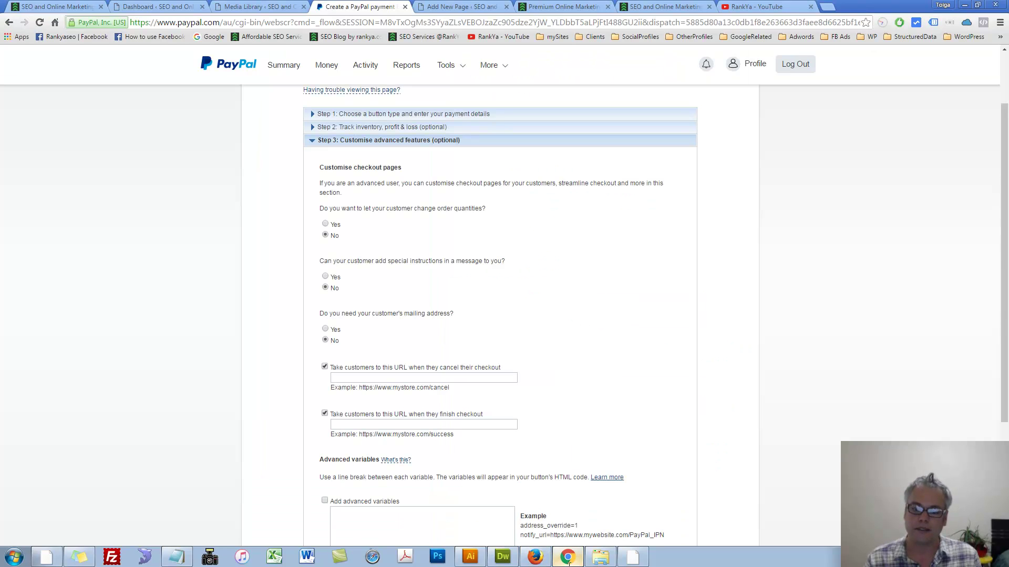
{"action": "left_click", "coordinate": [388, 380]}
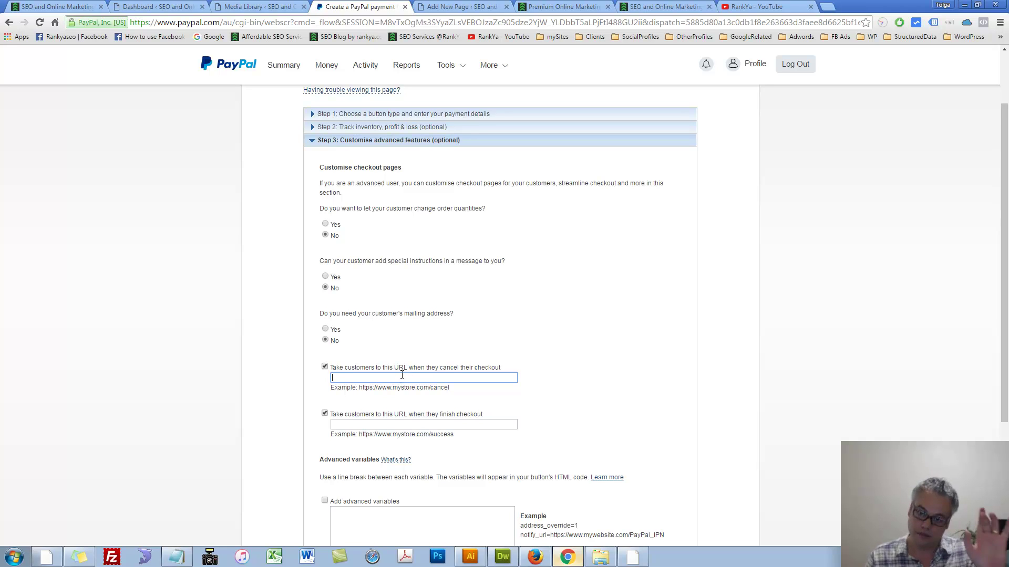
{"action": "scroll", "coordinate": [427, 389], "scroll_direction": "down", "scroll_amount": 2}
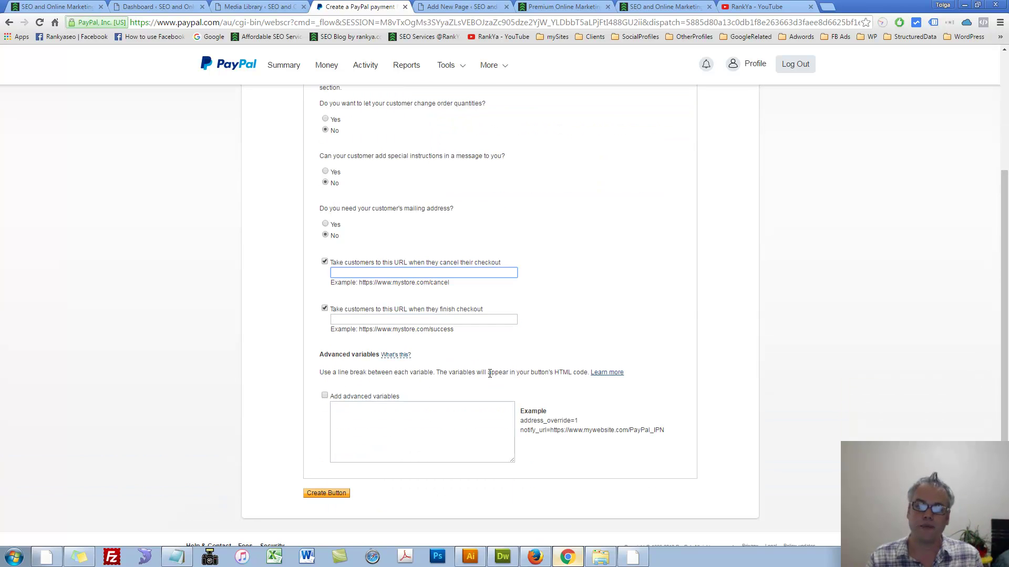
{"action": "left_click", "coordinate": [357, 320]}
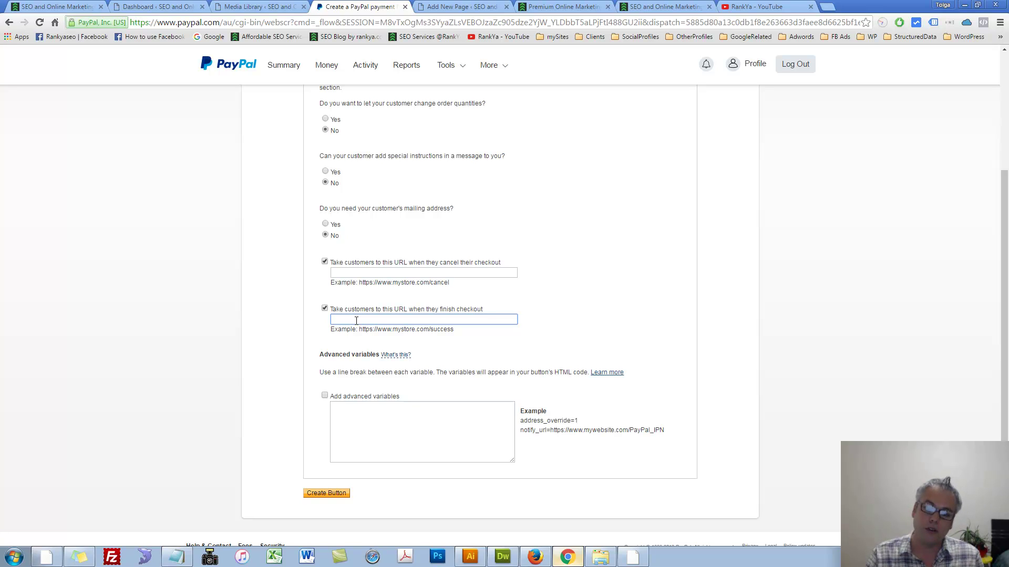
{"action": "left_click_drag", "start_coordinate": [360, 329], "coordinate": [454, 329]}
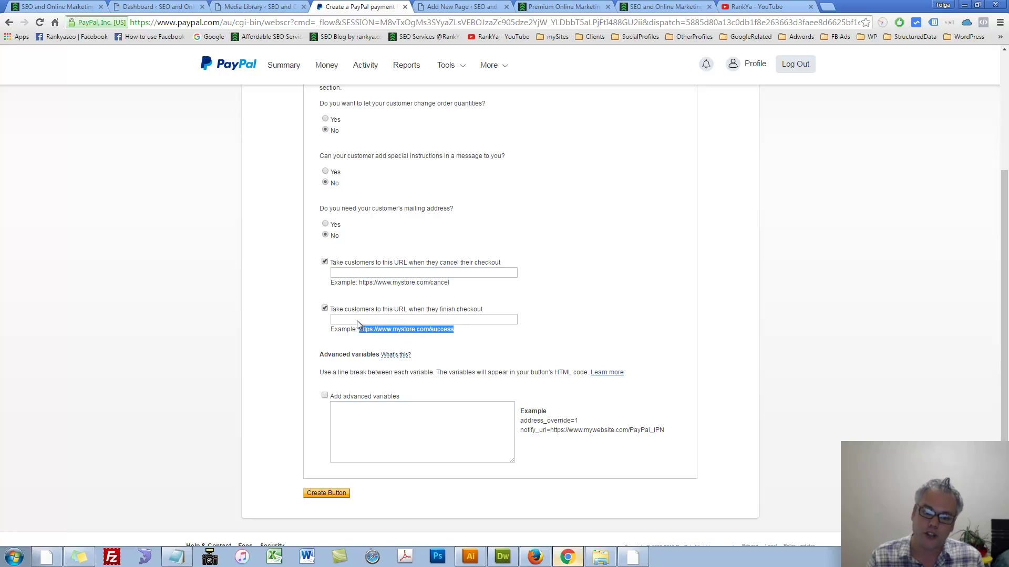
{"action": "left_click", "coordinate": [395, 356]}
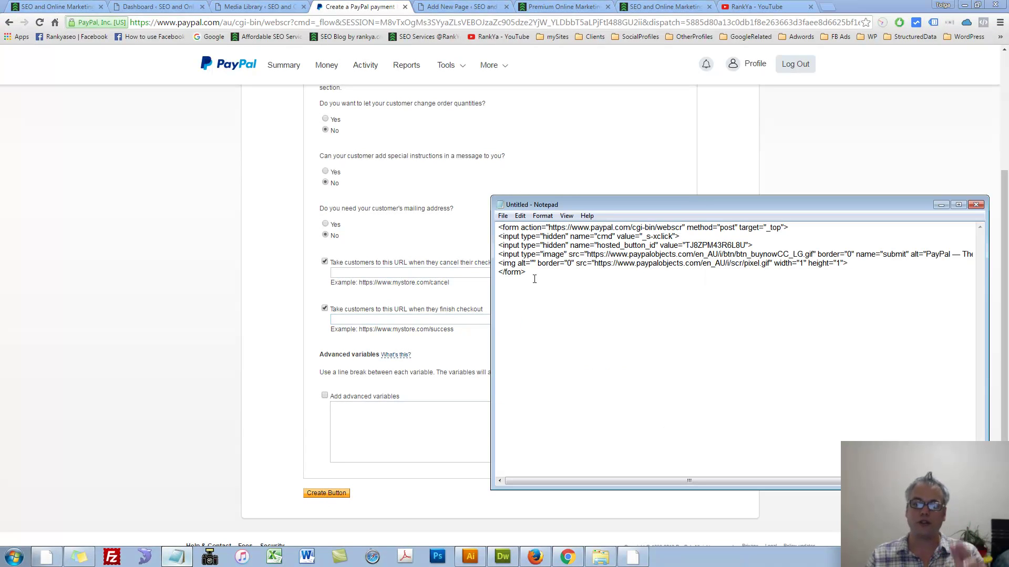
Select all of the Buy Now form code in Notepad and copy it.
{"action": "left_click_drag", "start_coordinate": [534, 279], "coordinate": [484, 226]}
{"action": "right_click", "coordinate": [554, 247]}
{"action": "left_click", "coordinate": [562, 270]}
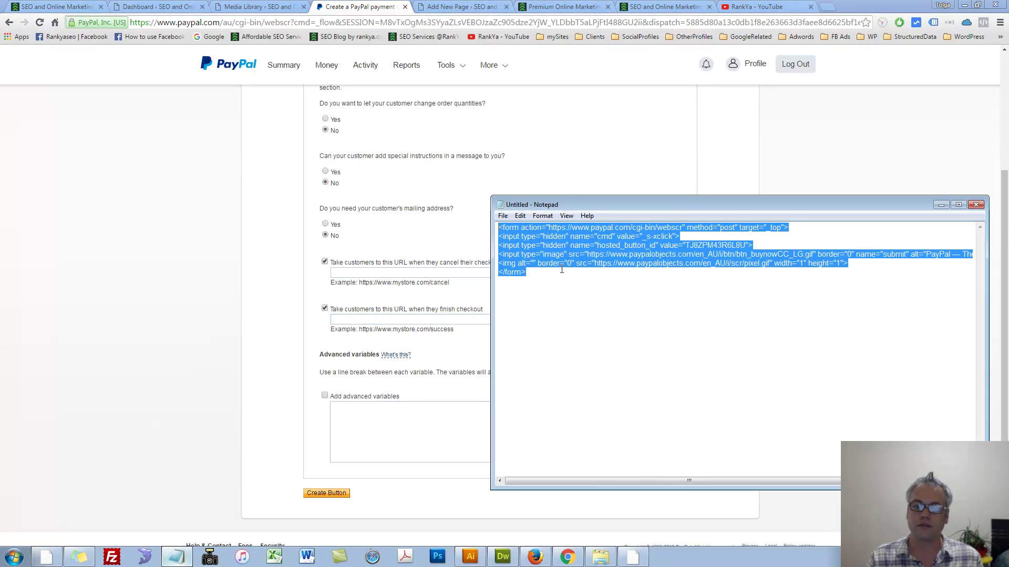
{"action": "left_click", "coordinate": [560, 279]}
{"action": "key", "text": "ctrl+a"}
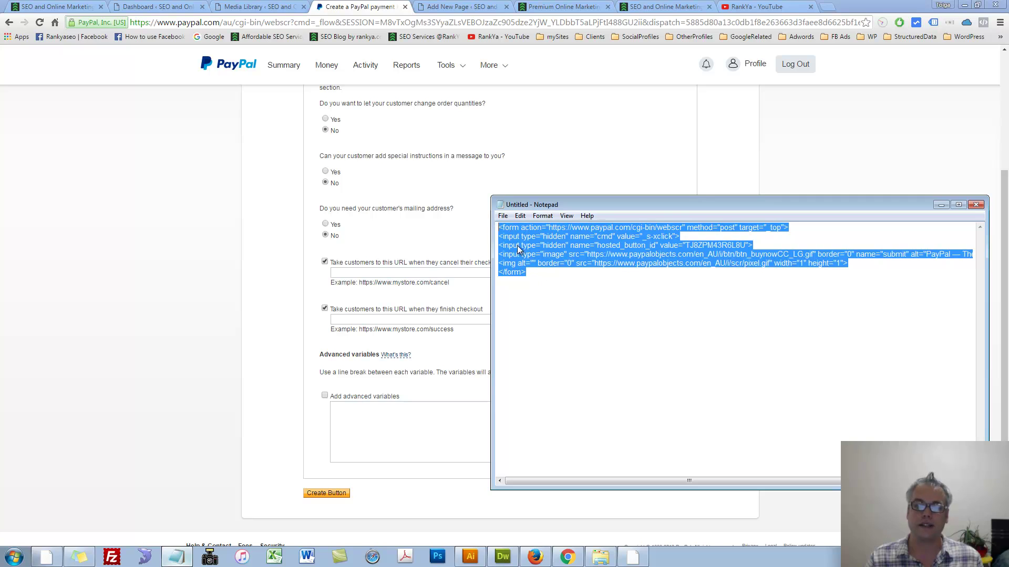
{"action": "right_click", "coordinate": [531, 245]}
{"action": "left_click", "coordinate": [570, 277]}
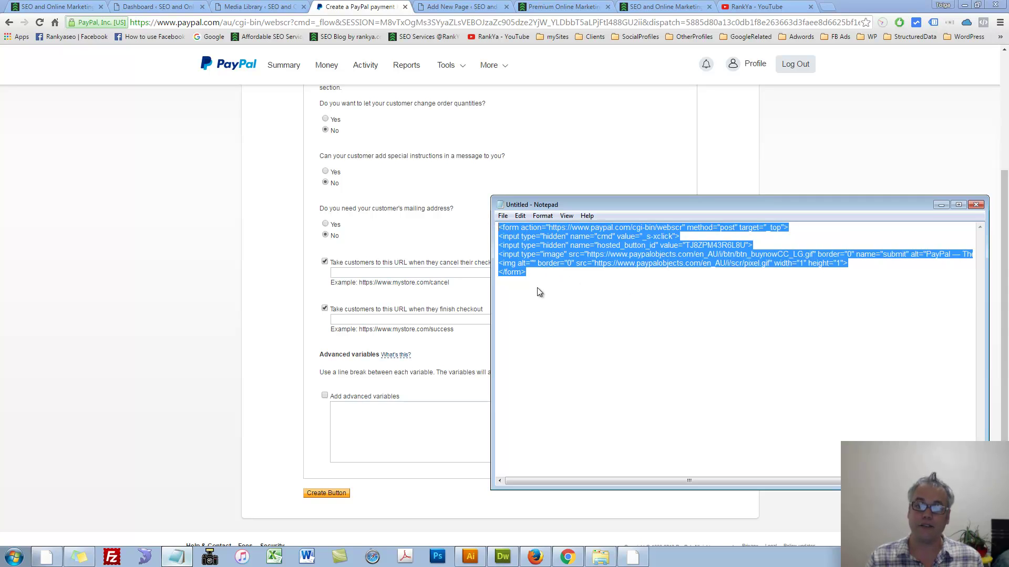
Preview the pasted PayPal form code as a Buy Now button in WordPress's Visual tab.
{"action": "left_click", "coordinate": [489, 5]}
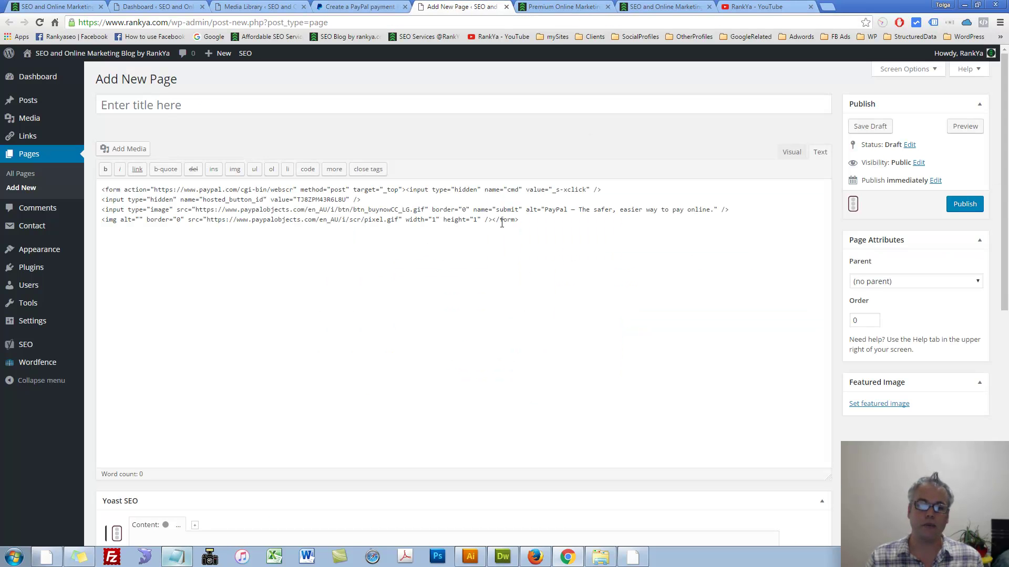
{"action": "left_click_drag", "start_coordinate": [519, 222], "coordinate": [101, 189]}
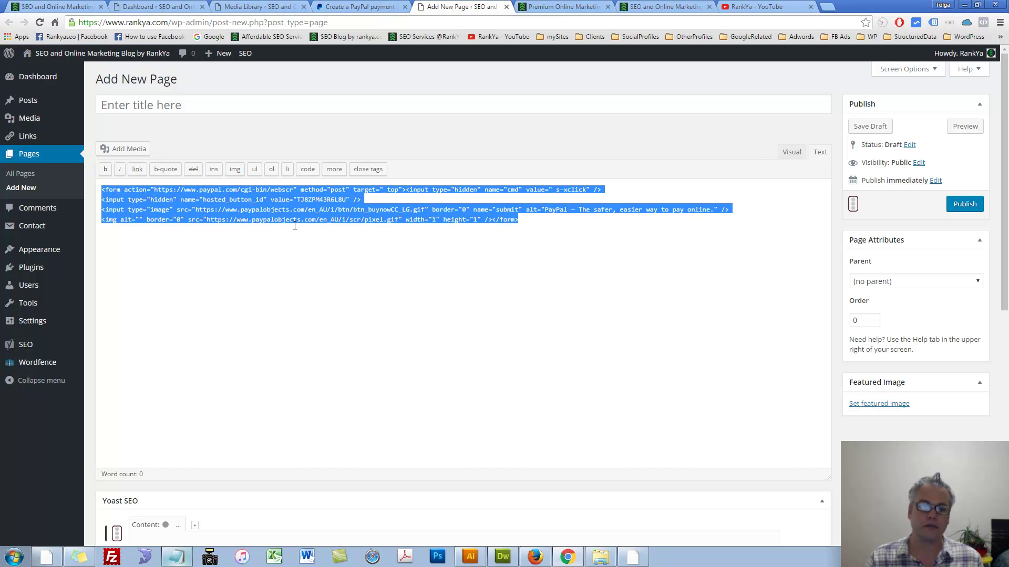
{"action": "left_click", "coordinate": [498, 242]}
{"action": "left_click", "coordinate": [792, 152]}
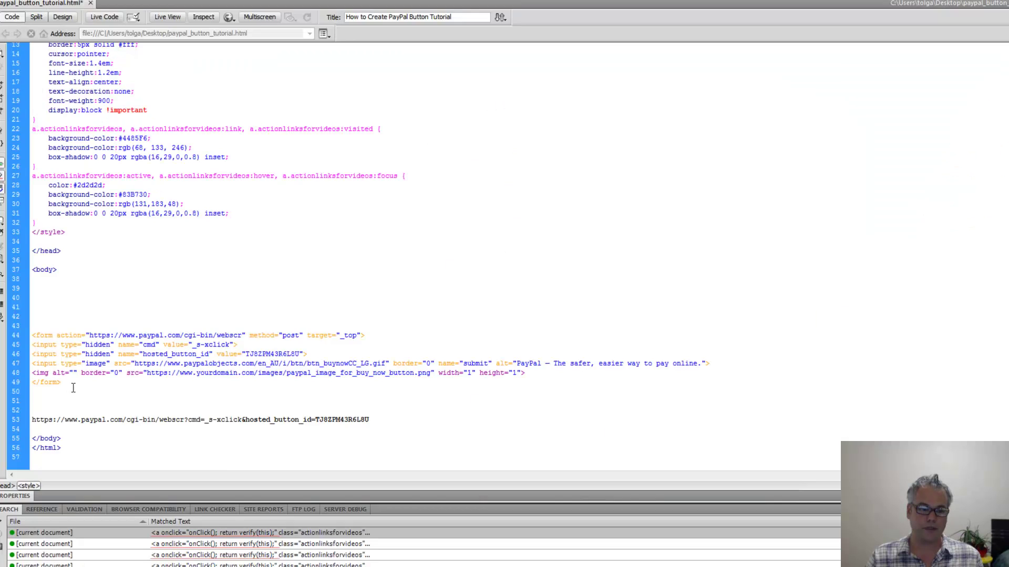
{"action": "left_click_drag", "start_coordinate": [68, 381], "coordinate": [32, 334]}
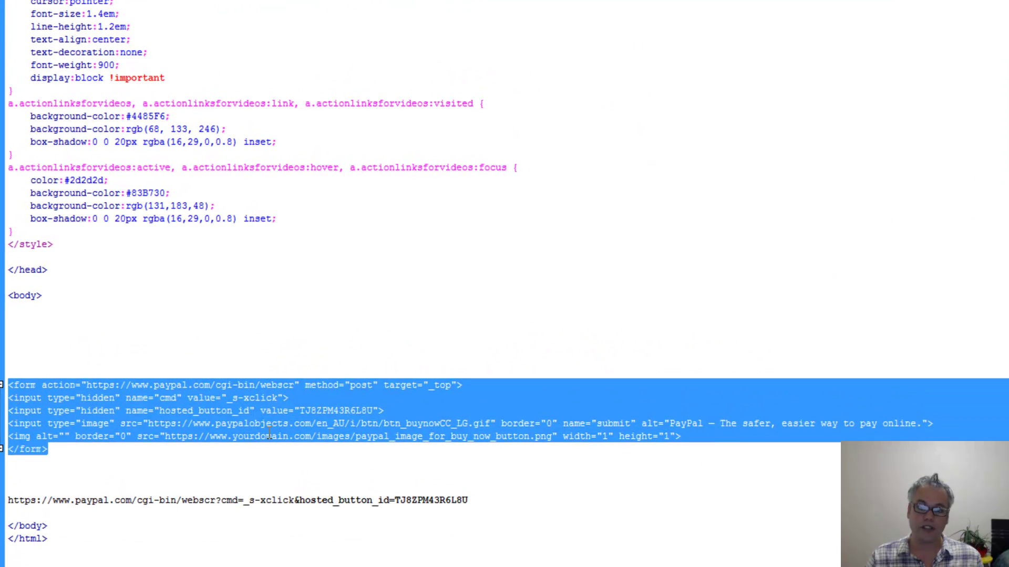
{"action": "left_click_drag", "start_coordinate": [79, 453], "coordinate": [12, 390]}
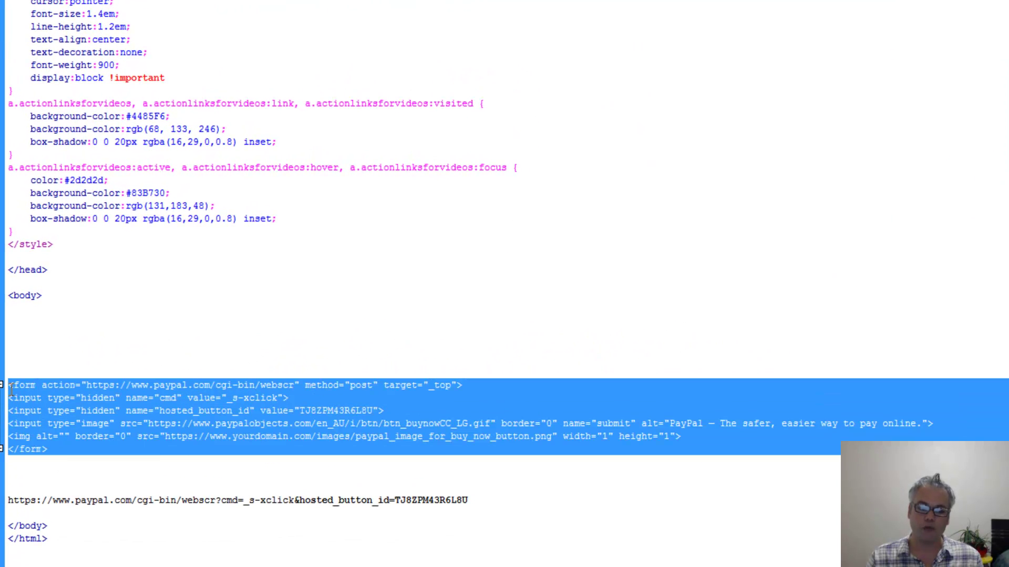
{"action": "left_click", "coordinate": [146, 422]}
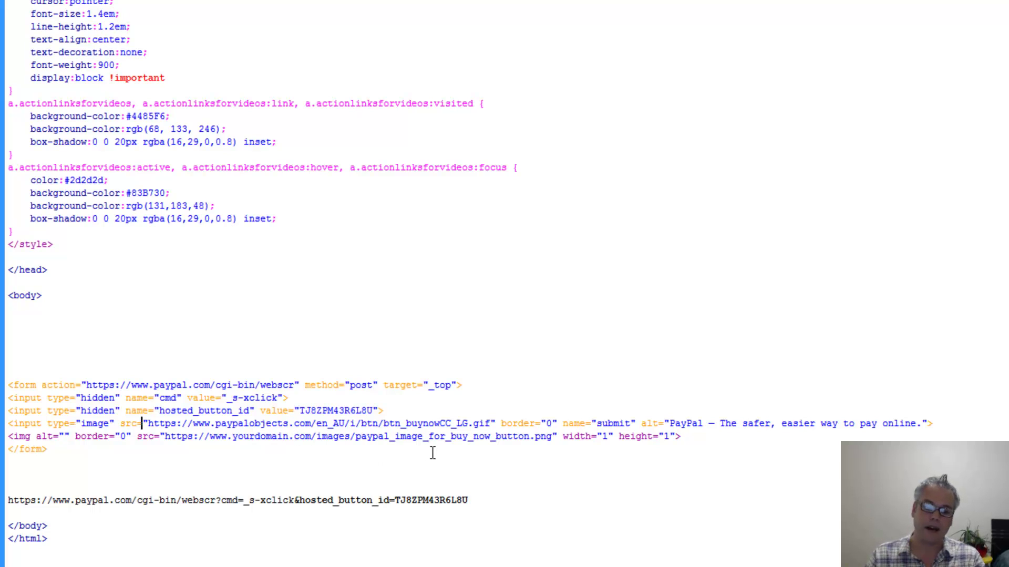
{"action": "left_click", "coordinate": [56, 468]}
{"action": "key", "text": "Return"}
{"action": "key", "text": "Return"}
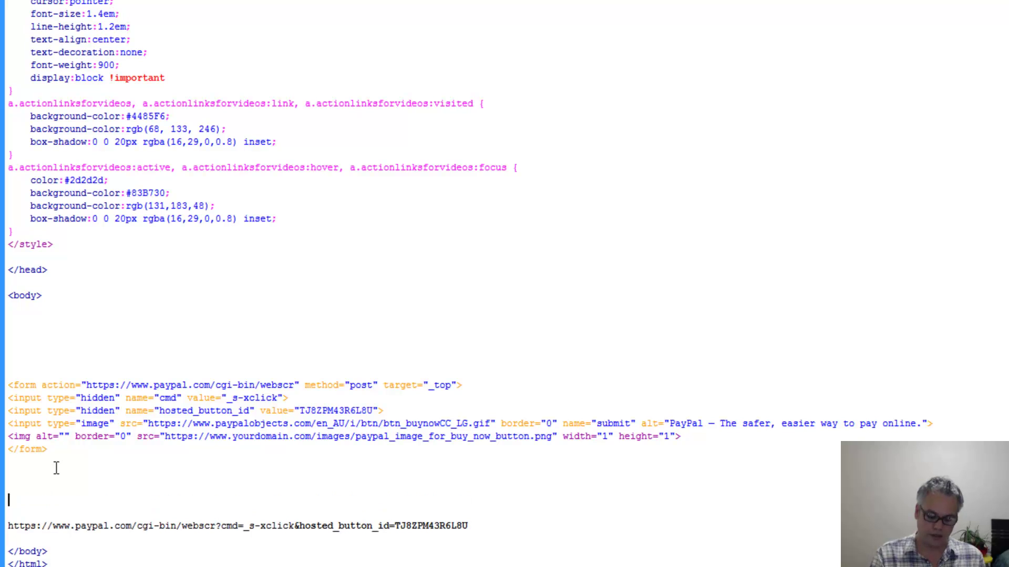
{"action": "key", "text": "ctrl+v"}
{"action": "scroll", "coordinate": [54, 466], "scroll_direction": "down", "scroll_amount": 1}
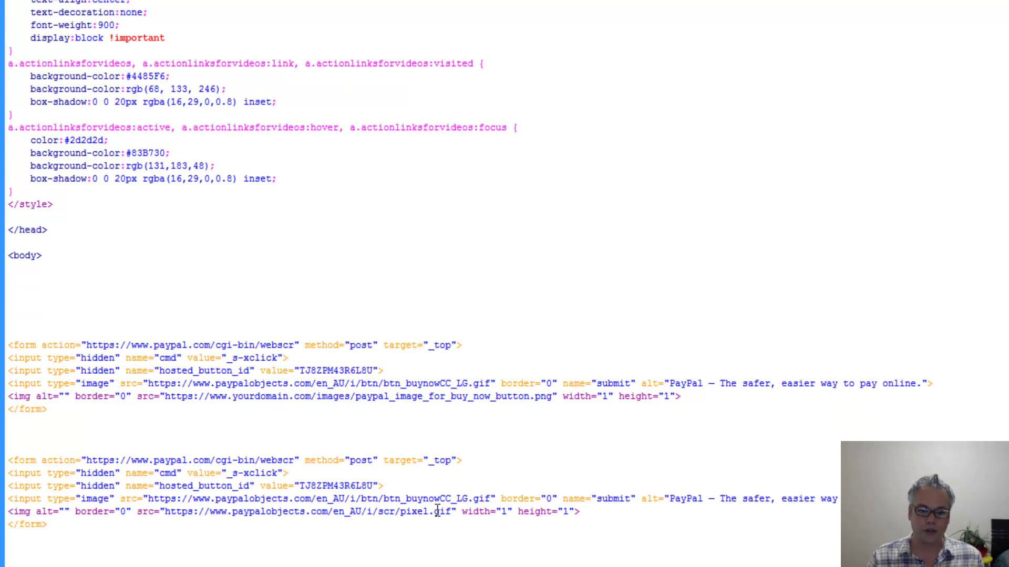
{"action": "left_click_drag", "start_coordinate": [451, 511], "coordinate": [166, 513]}
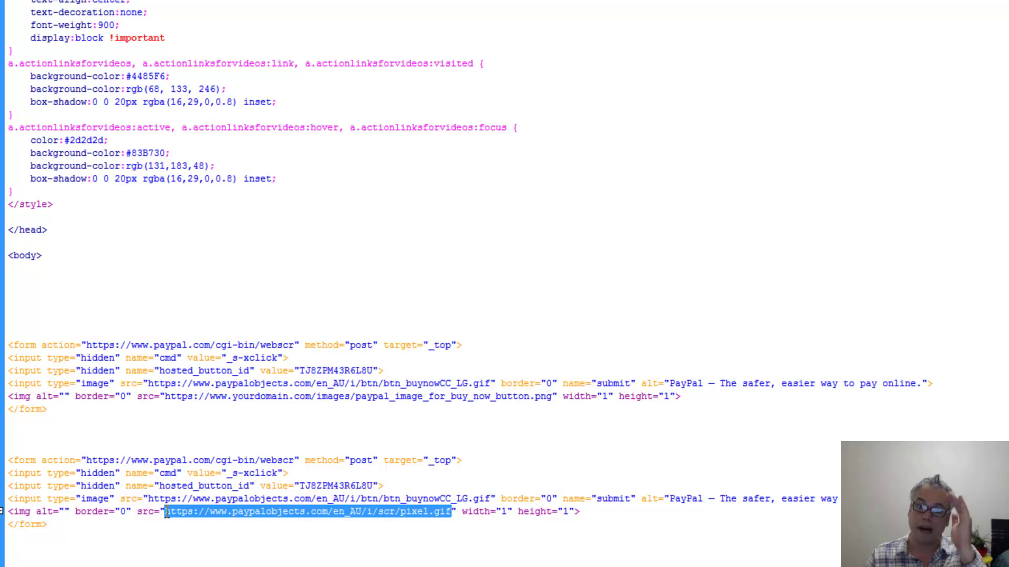
{"action": "left_click", "coordinate": [168, 512]}
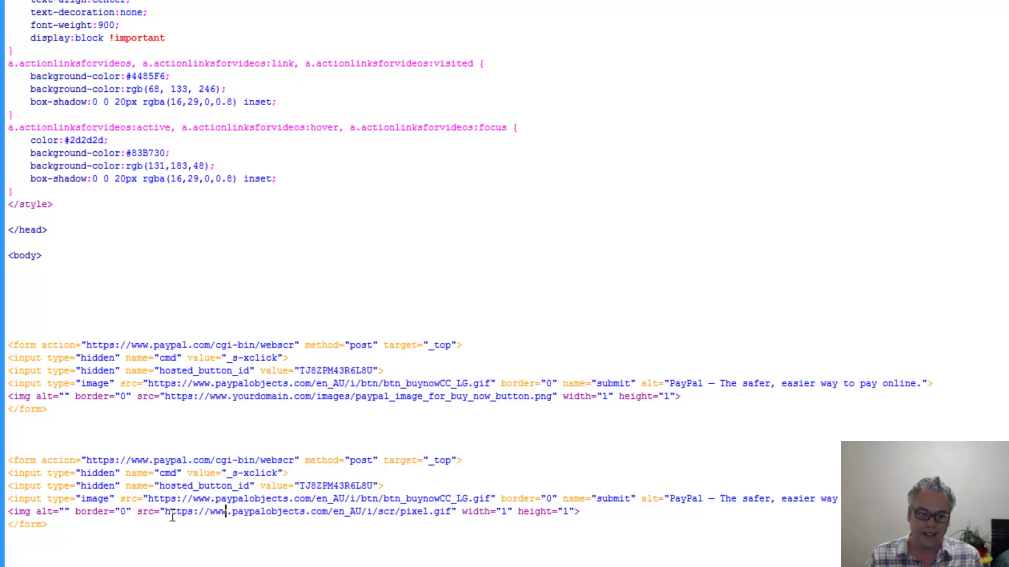
{"action": "left_click_drag", "start_coordinate": [168, 512], "coordinate": [453, 512]}
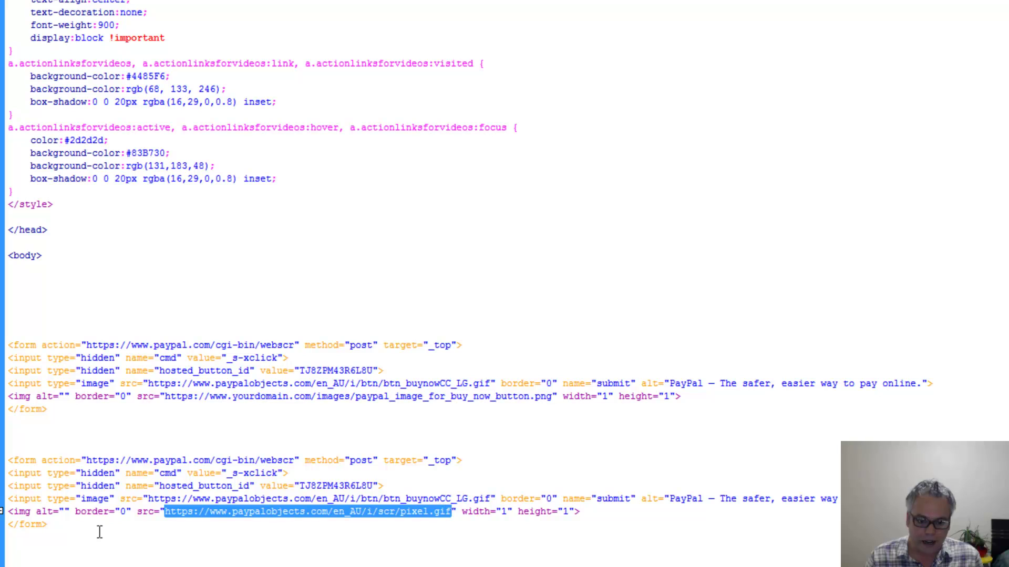
{"action": "left_click_drag", "start_coordinate": [63, 538], "coordinate": [8, 460]}
{"action": "key", "text": "Delete"}
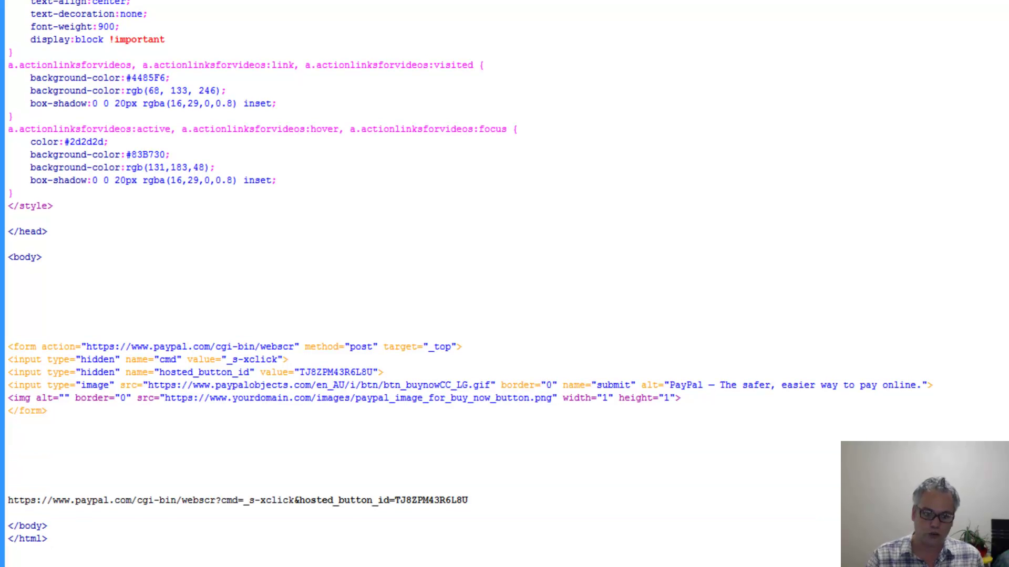
{"action": "left_click_drag", "start_coordinate": [553, 401], "coordinate": [165, 400]}
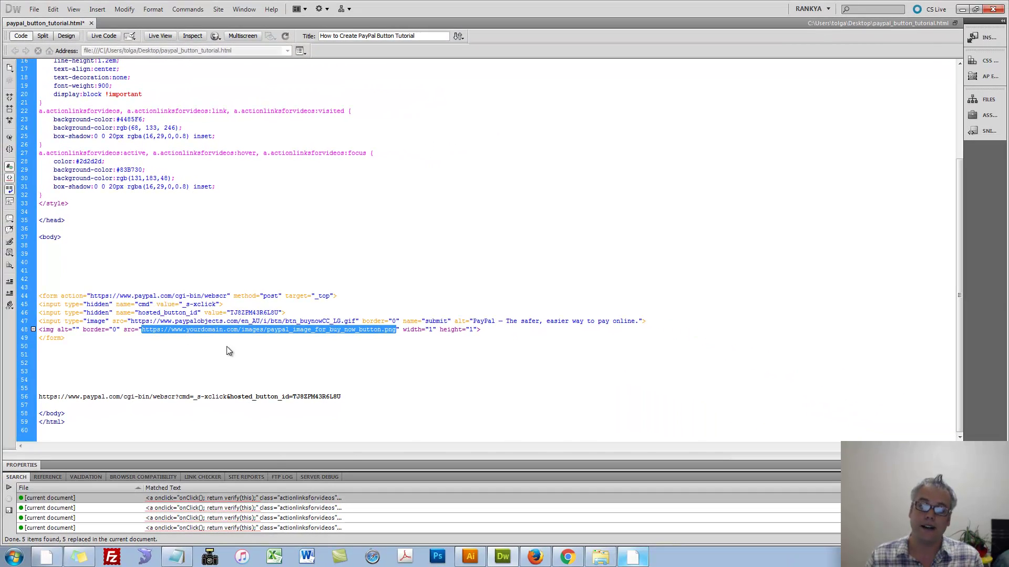
Copy the hosted_button_id value from line 46 of the HTML file.
{"action": "left_click", "coordinate": [228, 351]}
{"action": "key", "text": "alt+Tab"}
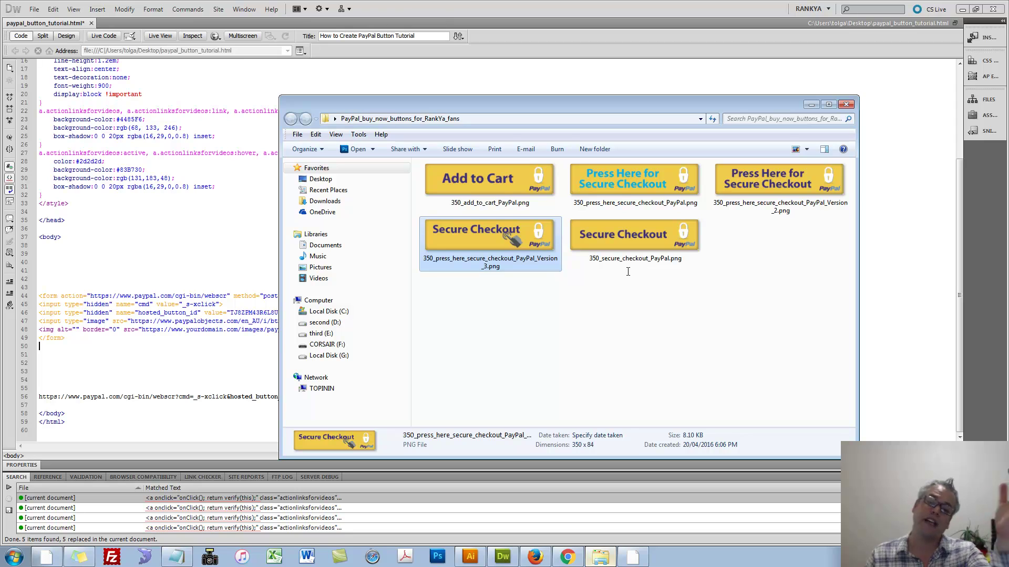
{"action": "left_click", "coordinate": [147, 332]}
{"action": "left_click_drag", "start_coordinate": [142, 330], "coordinate": [394, 333]}
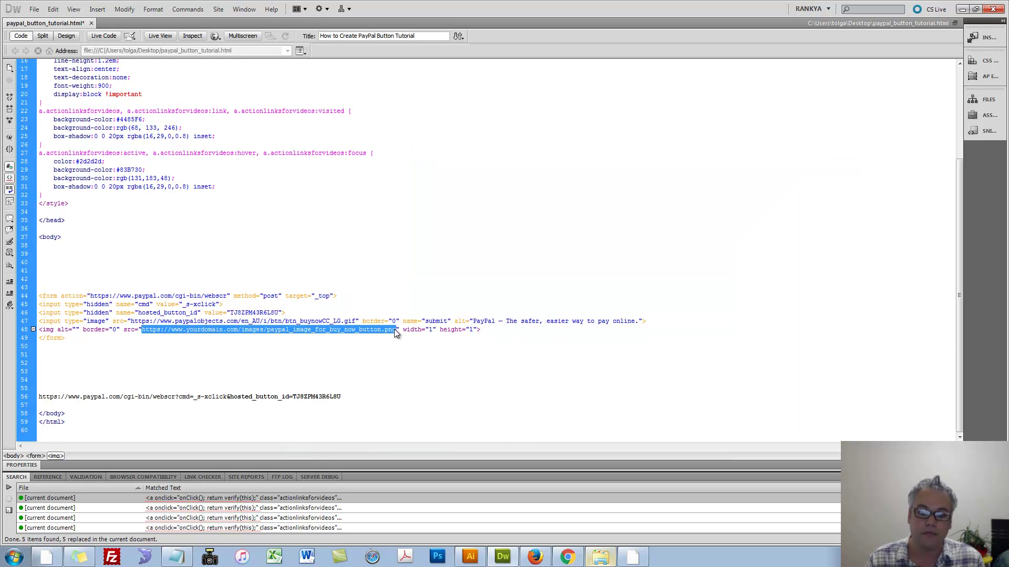
{"action": "double_click", "coordinate": [253, 312]}
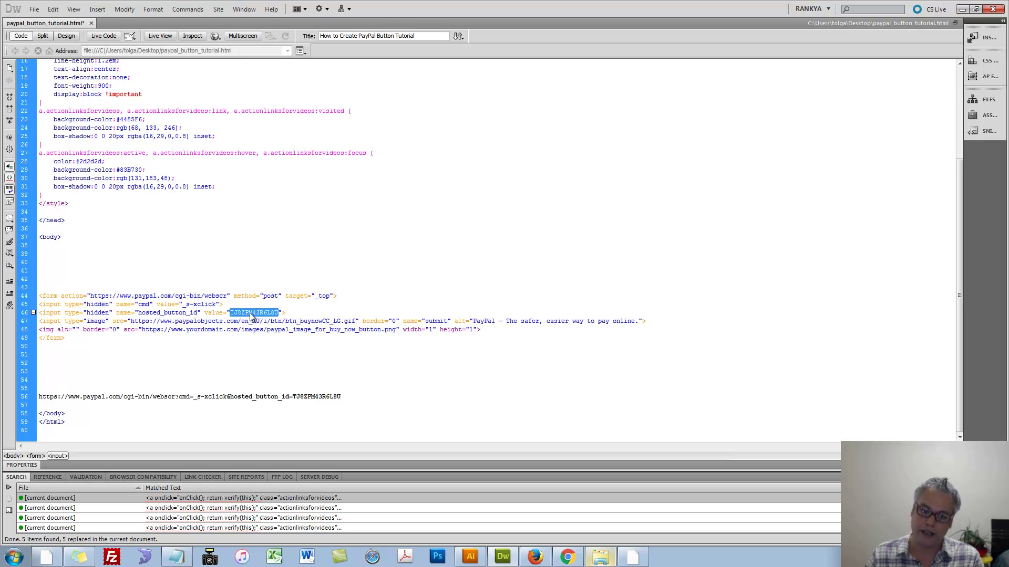
{"action": "right_click", "coordinate": [251, 317]}
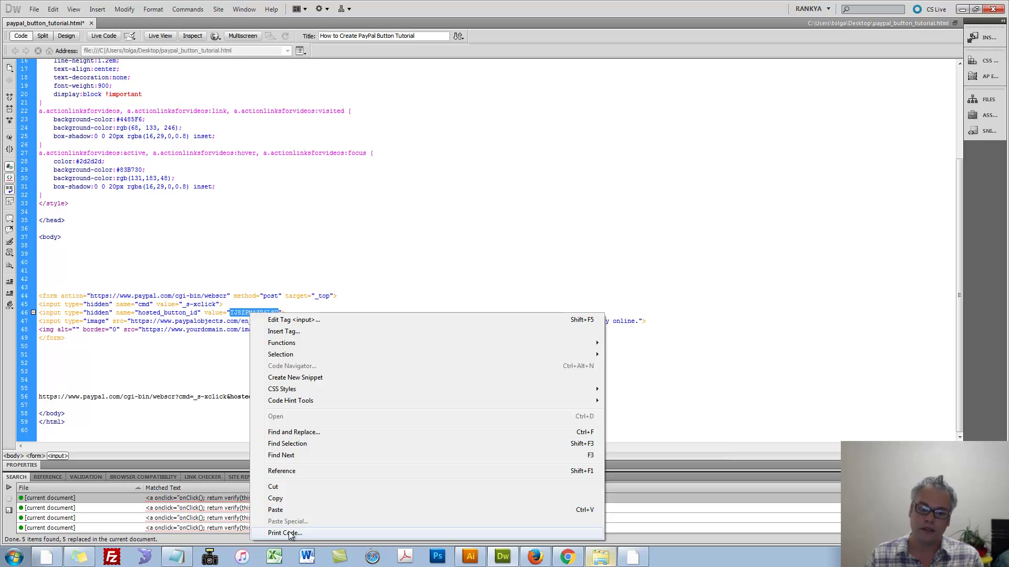
{"action": "left_click", "coordinate": [284, 498]}
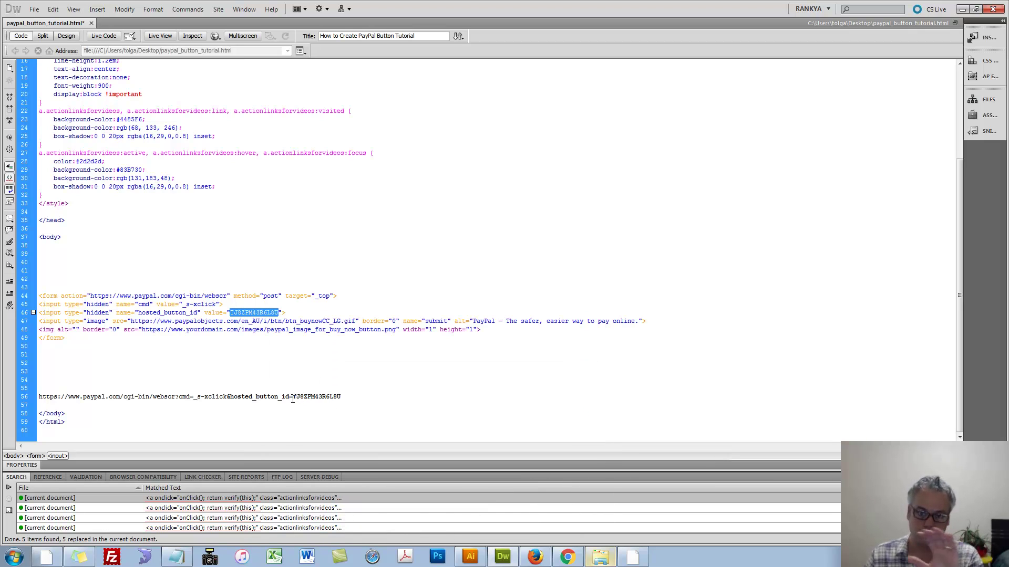
Replace the old button ID in the line 56 direct PayPal link with the copied ID.
{"action": "left_click_drag", "start_coordinate": [293, 397], "coordinate": [350, 397]}
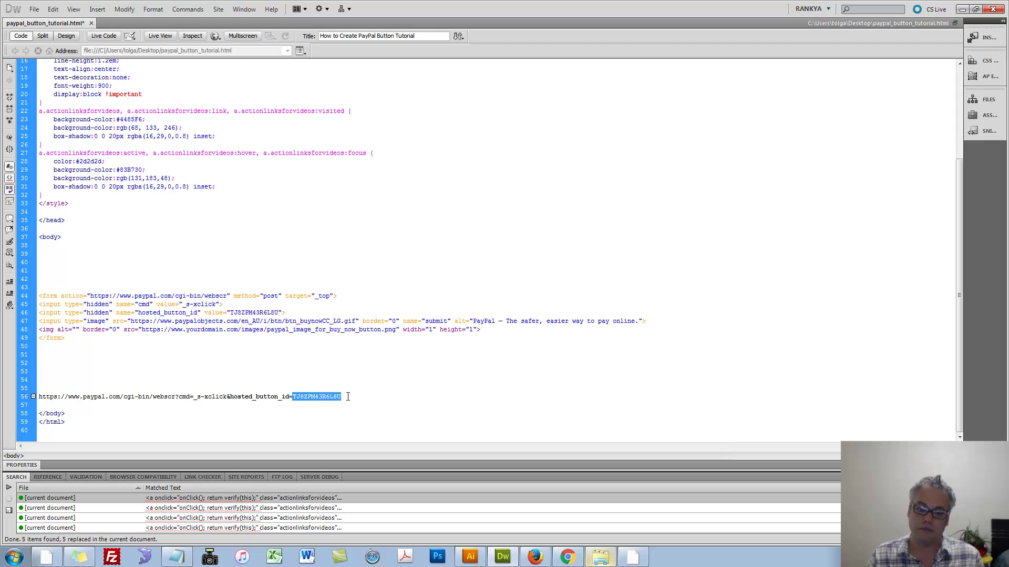
{"action": "left_click", "coordinate": [347, 397]}
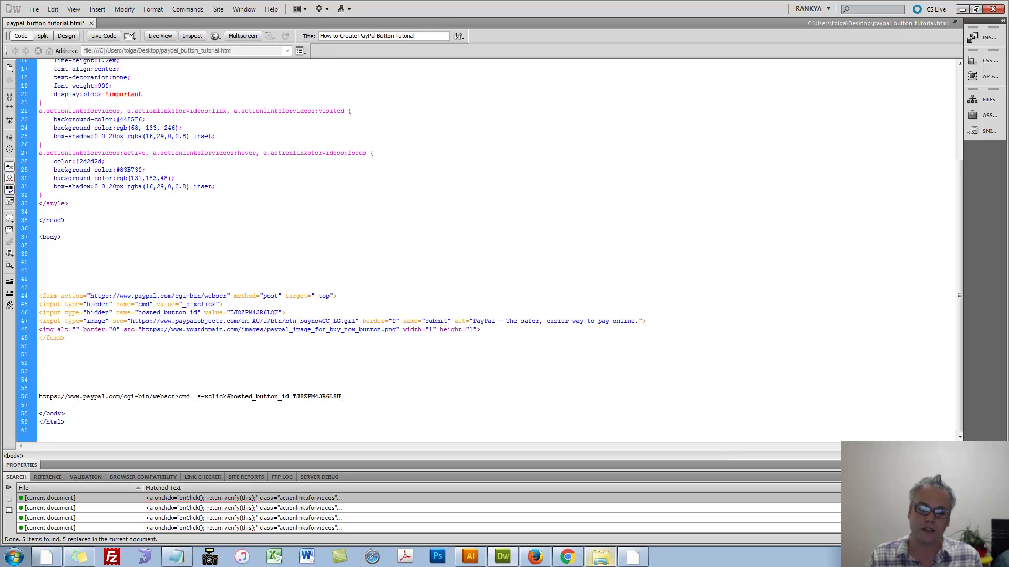
{"action": "left_click_drag", "start_coordinate": [358, 402], "coordinate": [42, 402]}
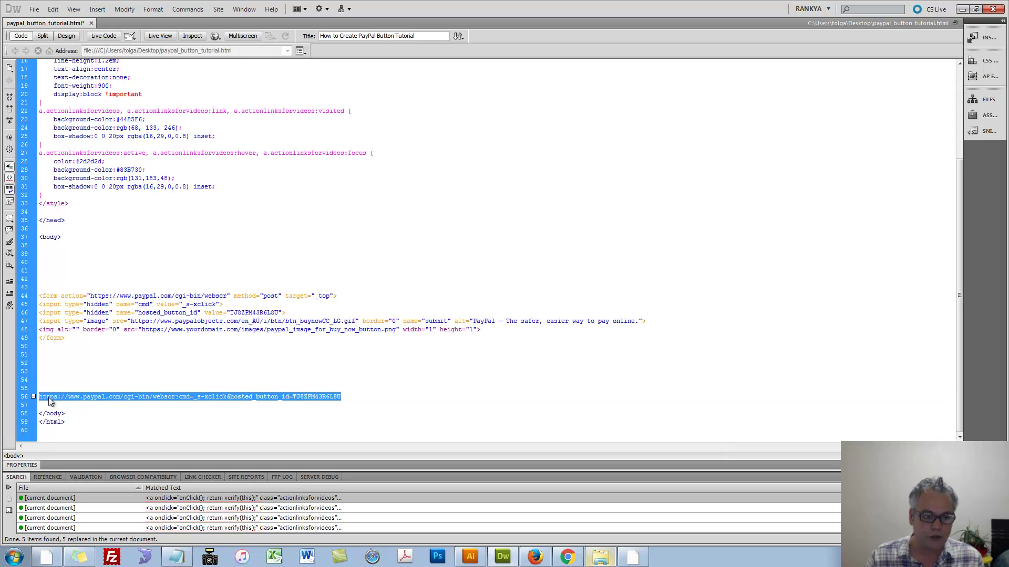
{"action": "right_click", "coordinate": [103, 397]}
{"action": "left_click", "coordinate": [171, 356]}
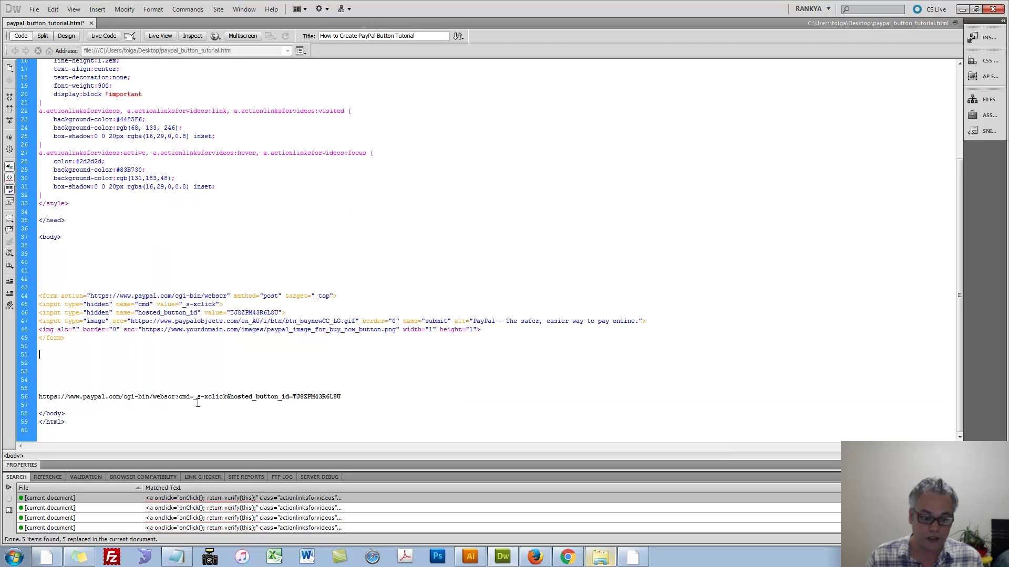
{"action": "left_click_drag", "start_coordinate": [345, 398], "coordinate": [39, 398]}
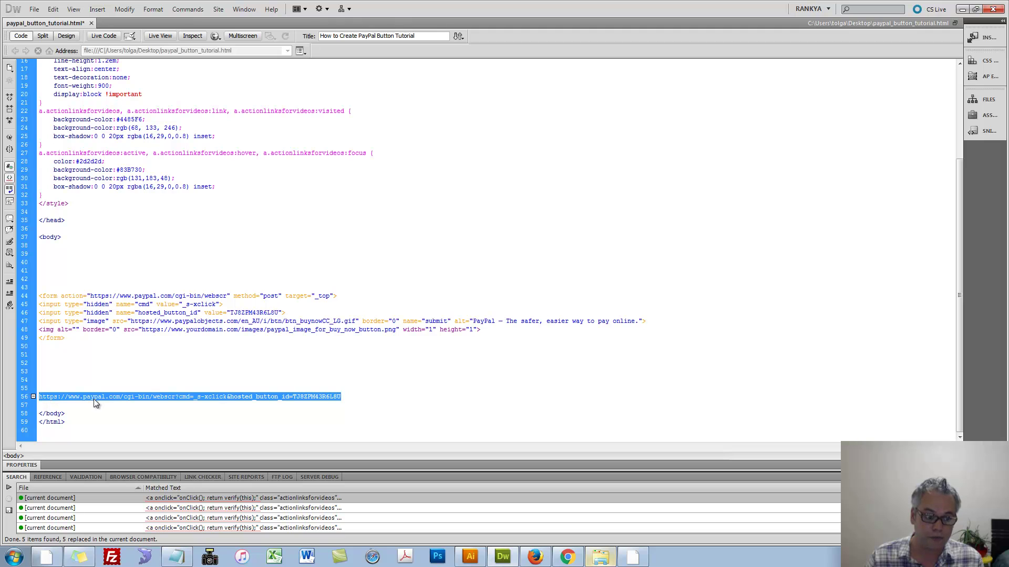
{"action": "right_click", "coordinate": [112, 398]}
{"action": "left_click", "coordinate": [135, 356]}
{"action": "left_click", "coordinate": [294, 398]}
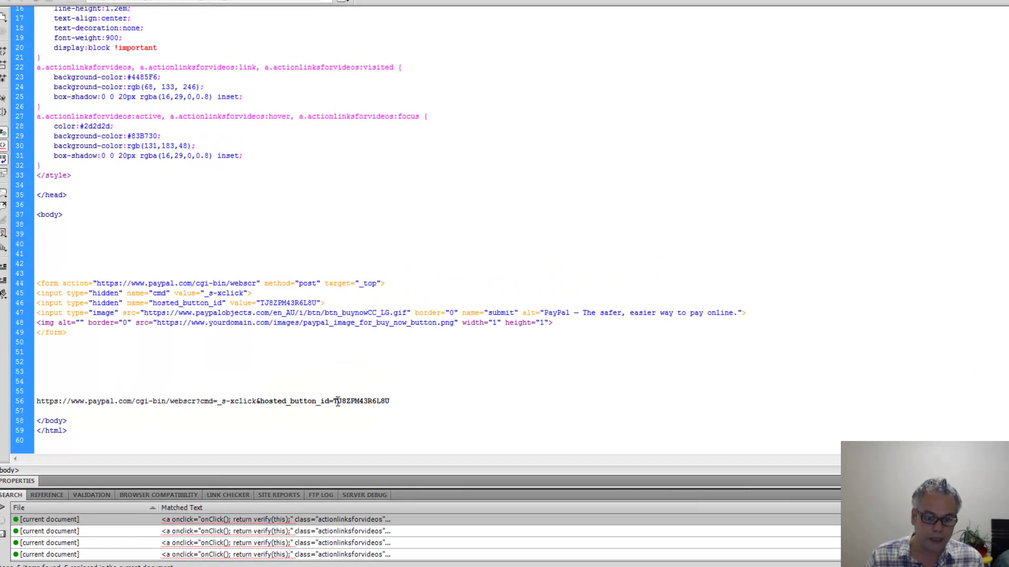
{"action": "left_click_drag", "start_coordinate": [337, 401], "coordinate": [429, 401]}
{"action": "key", "text": "BackSpace"}
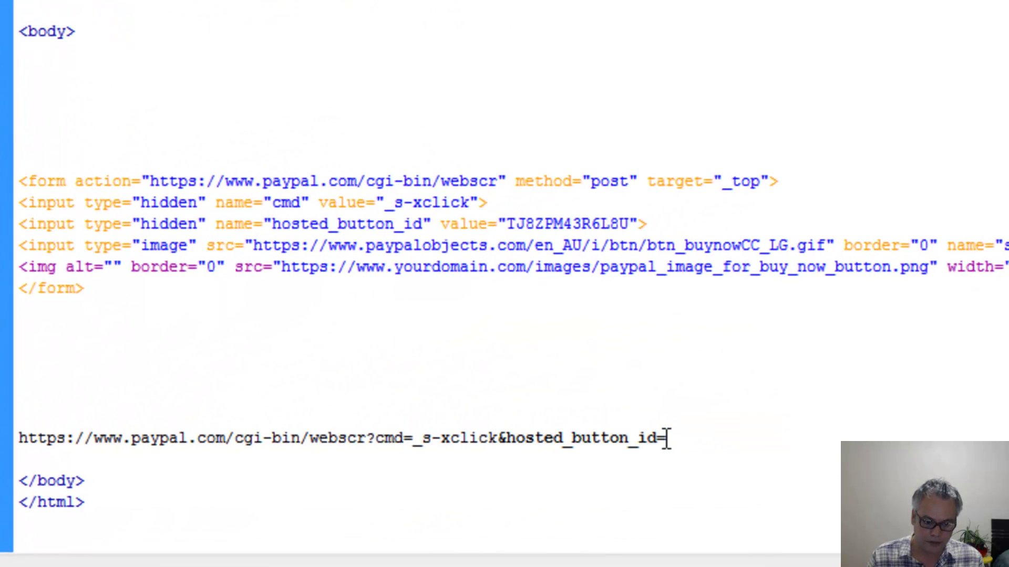
{"action": "key", "text": "ctrl+v"}
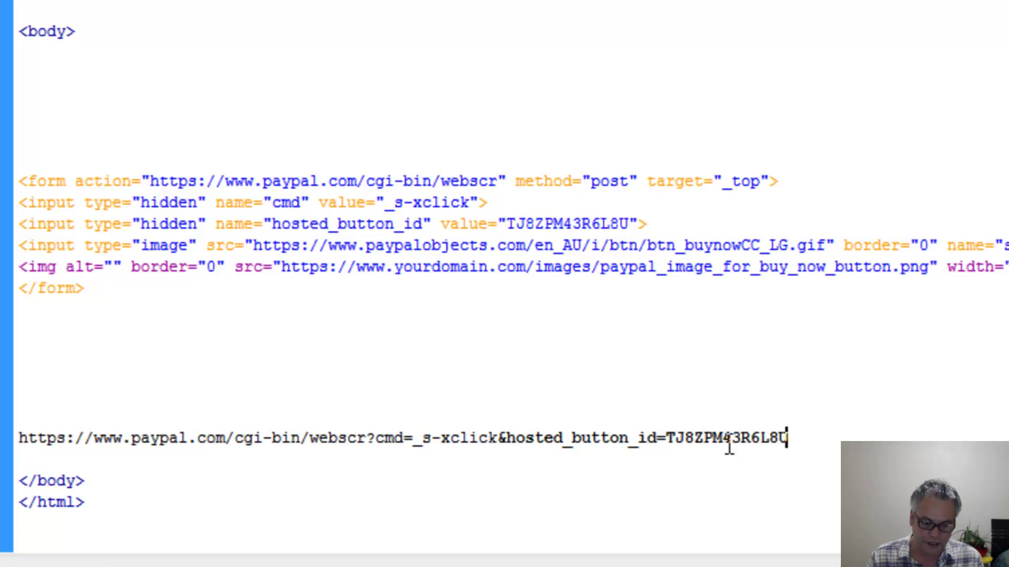
Copy the completed direct PayPal link and load it in a new Firefox tab.
{"action": "left_click_drag", "start_coordinate": [792, 438], "coordinate": [6, 448]}
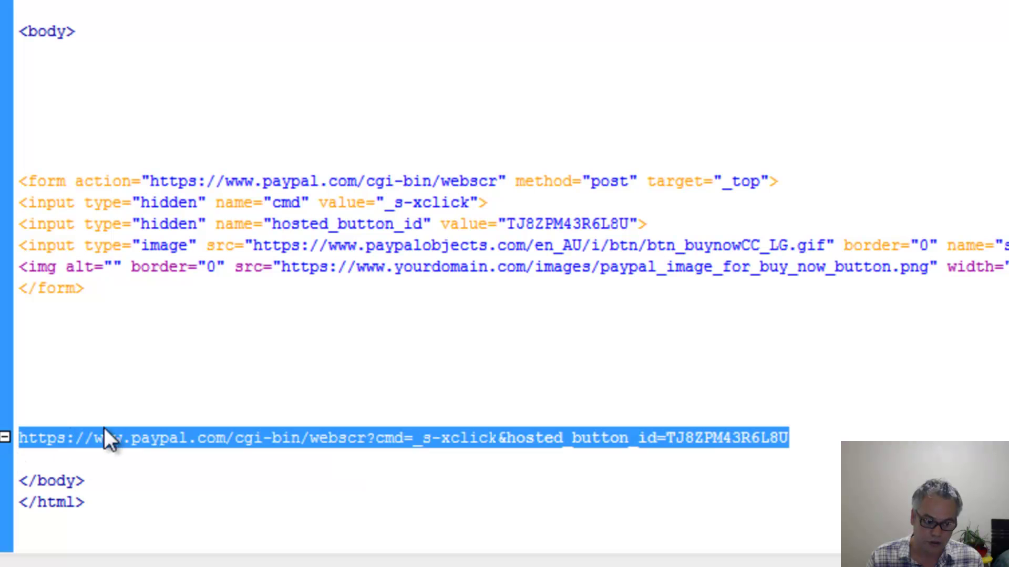
{"action": "right_click", "coordinate": [159, 442]}
{"action": "left_click", "coordinate": [215, 334]}
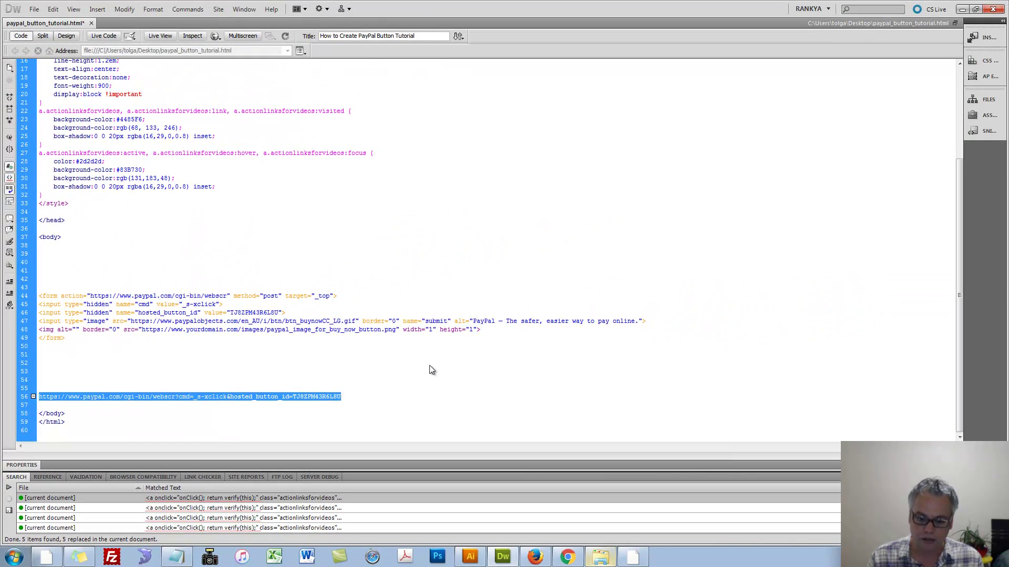
{"action": "left_click", "coordinate": [535, 557]}
{"action": "key", "text": "ctrl+t"}
{"action": "key", "text": "ctrl+v"}
{"action": "key", "text": "Return"}
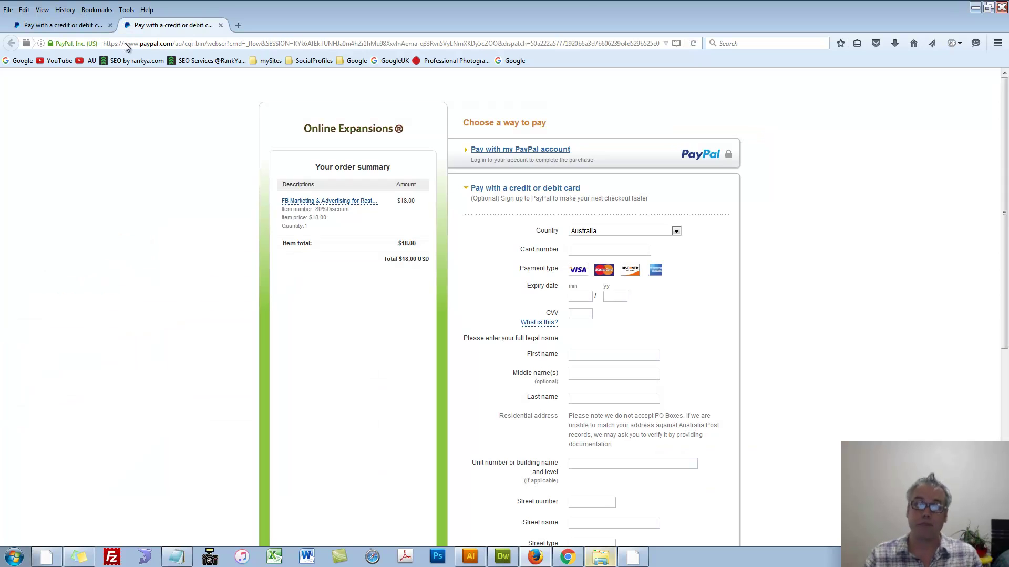
Bring the WordPress Add New Page window back in front of Firefox.
{"action": "left_click", "coordinate": [570, 559]}
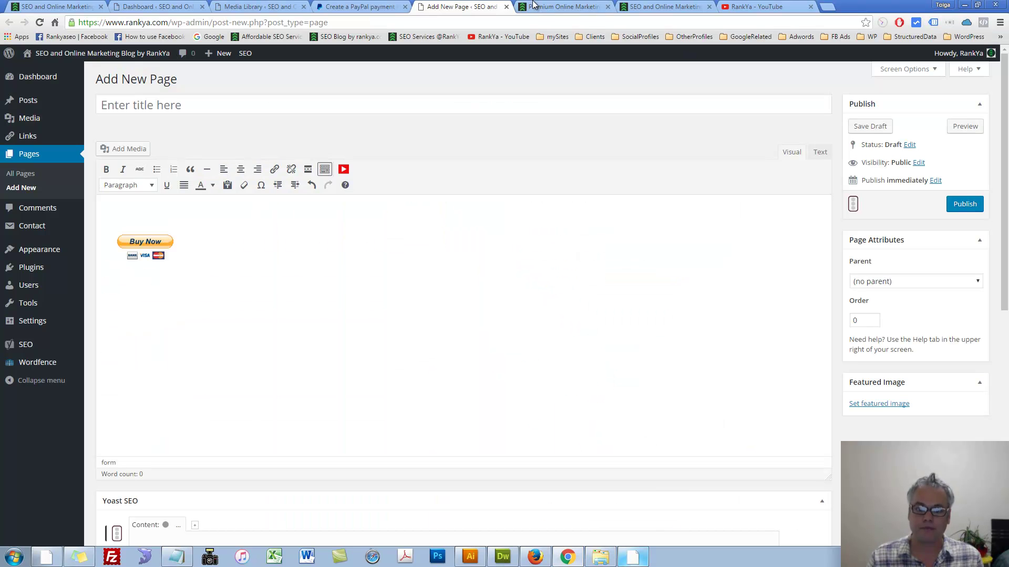
Test the FB Marketing discount button on the live Premium Online Marketing Courses page, then open the post's editor.
{"action": "left_click", "coordinate": [555, 7]}
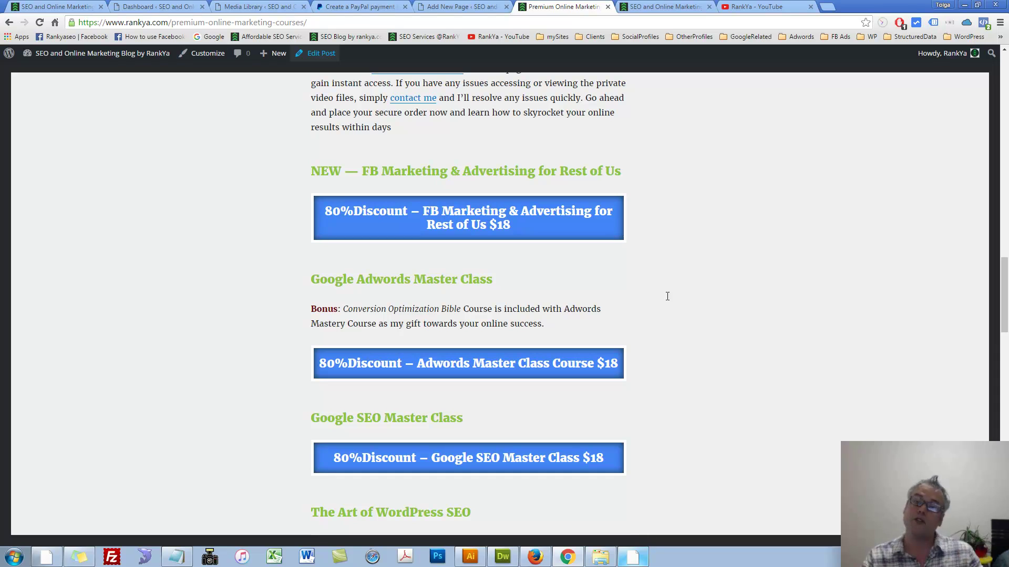
{"action": "left_click", "coordinate": [552, 218]}
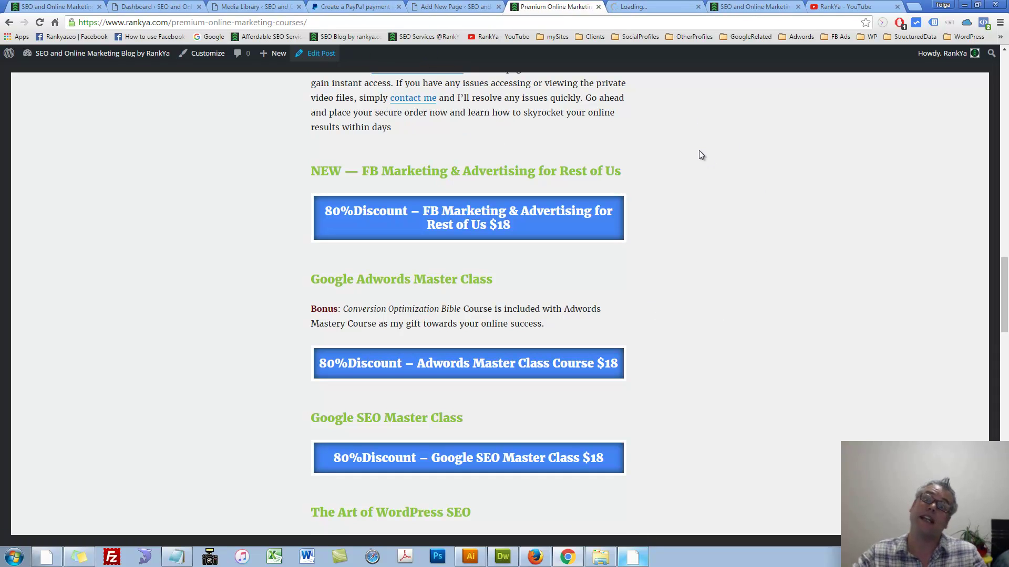
{"action": "left_click", "coordinate": [652, 11]}
Insert blank lines below the Adwords Master Class link in the post's HTML.
{"action": "left_click_drag", "start_coordinate": [827, 311], "coordinate": [827, 434]}
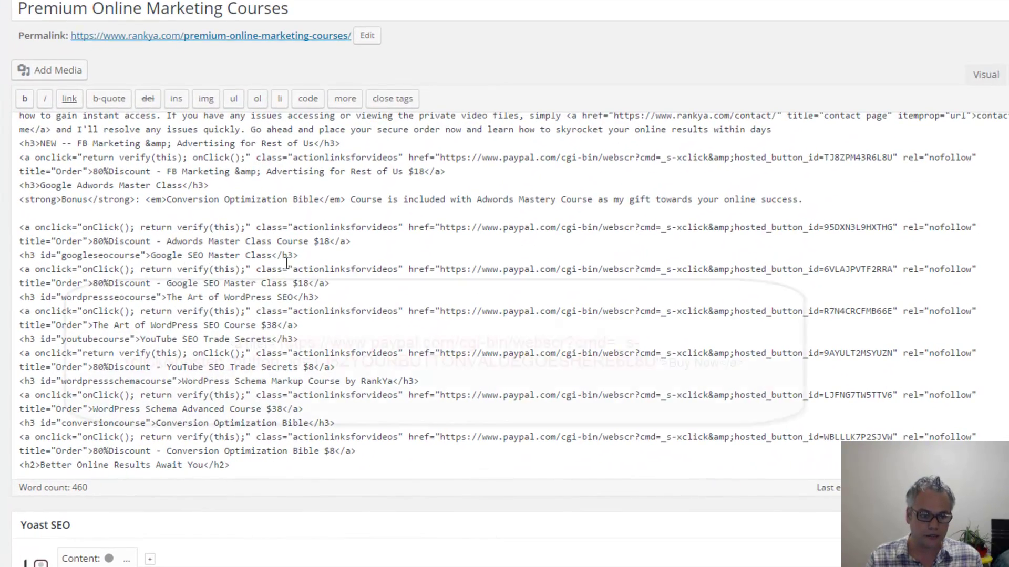
{"action": "left_click", "coordinate": [360, 253]}
{"action": "key", "text": "Return"}
{"action": "key", "text": "Return"}
{"action": "key", "text": "Return"}
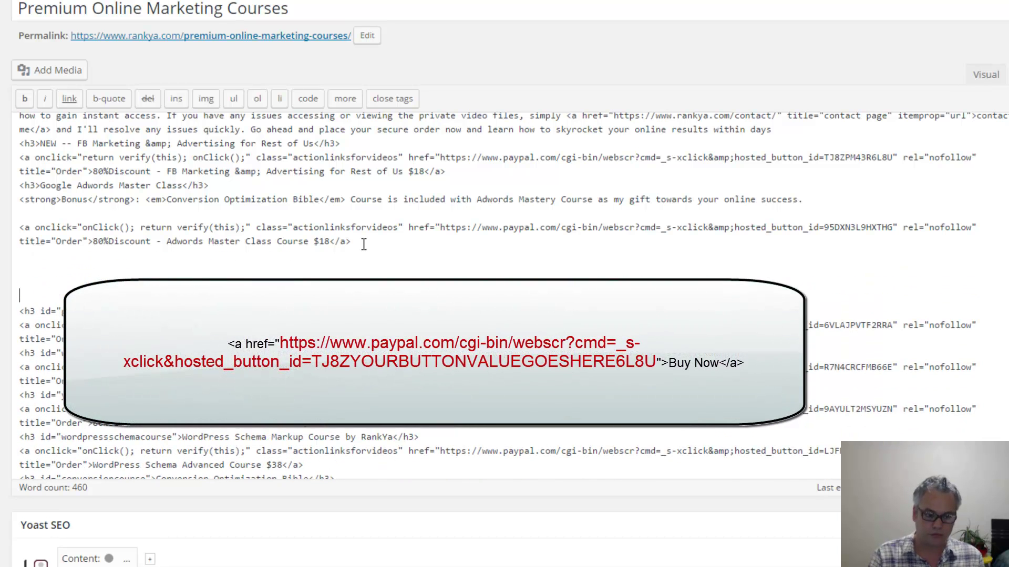
{"action": "key", "text": "Up"}
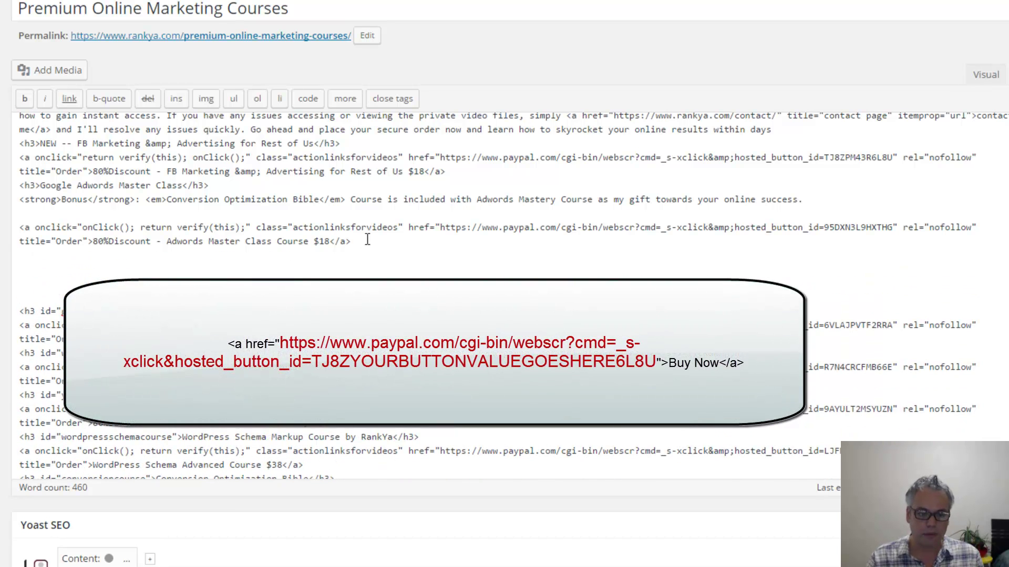
Replace the Adwords link's PayPal URL with the copied link, then undo the replacement.
{"action": "left_click_drag", "start_coordinate": [362, 242], "coordinate": [9, 229]}
{"action": "left_click", "coordinate": [590, 205]}
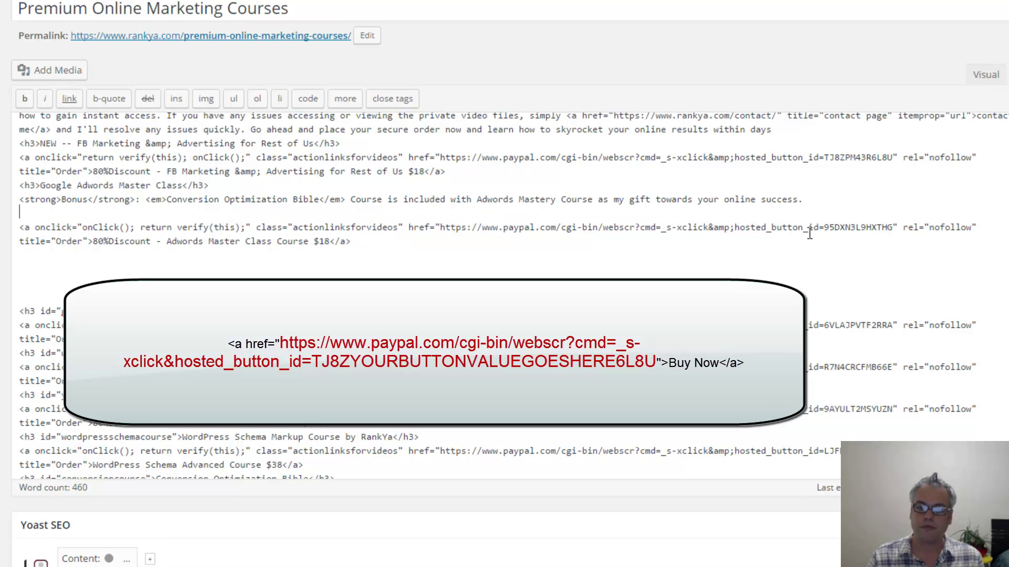
{"action": "left_click_drag", "start_coordinate": [892, 227], "coordinate": [440, 228]}
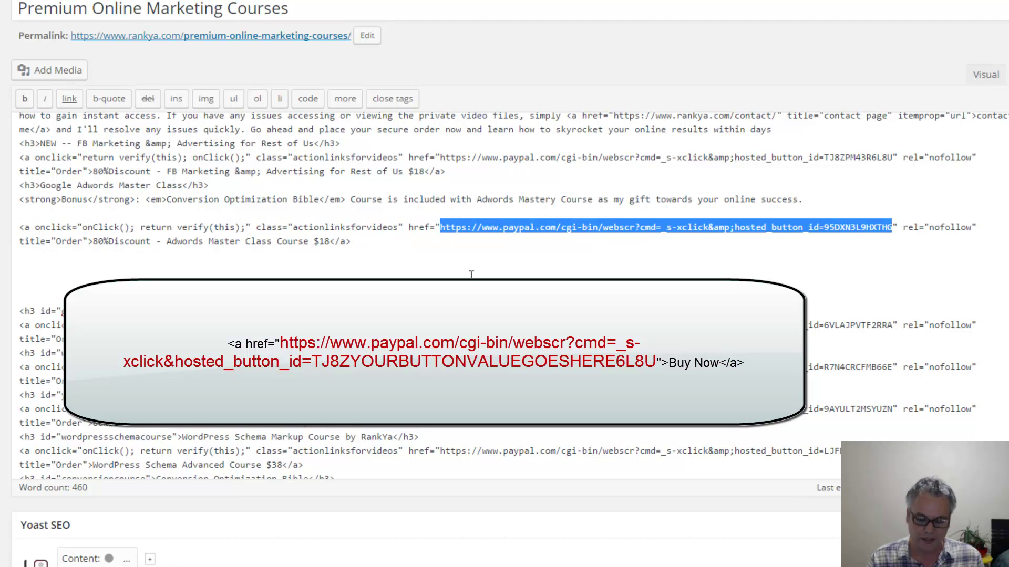
{"action": "key", "text": "ctrl+v"}
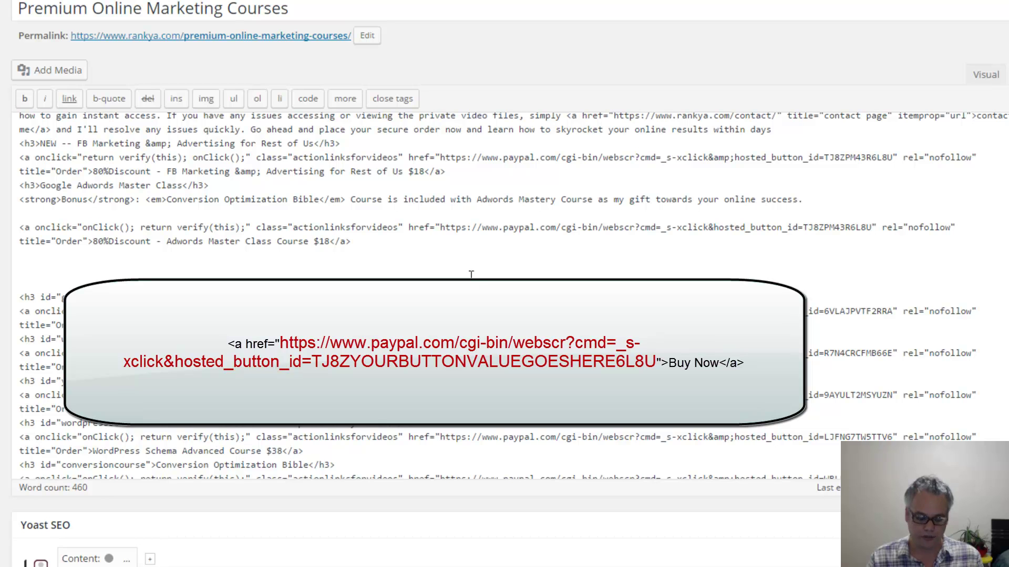
{"action": "key", "text": "ctrl+z"}
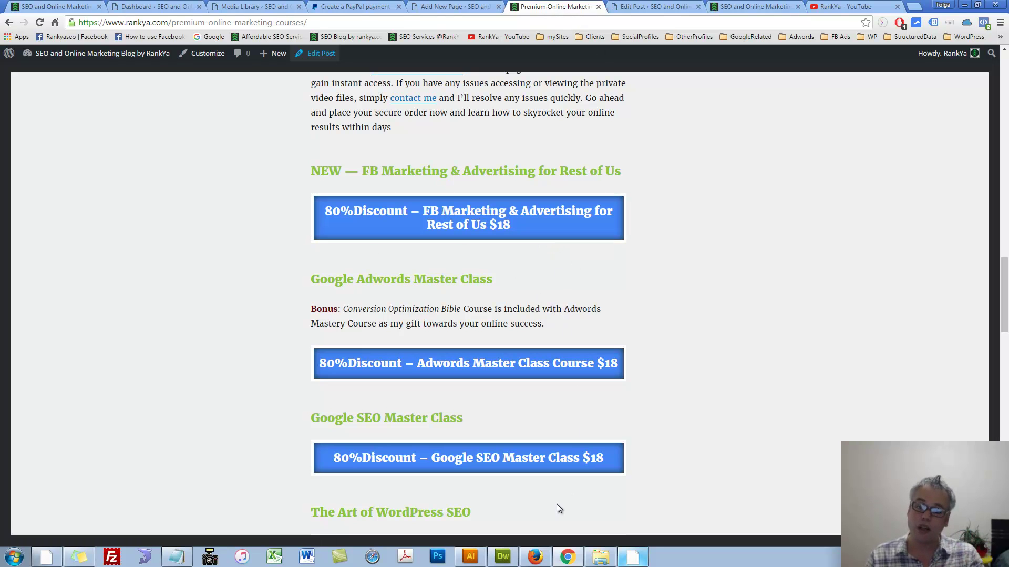
{"action": "left_click", "coordinate": [509, 559]}
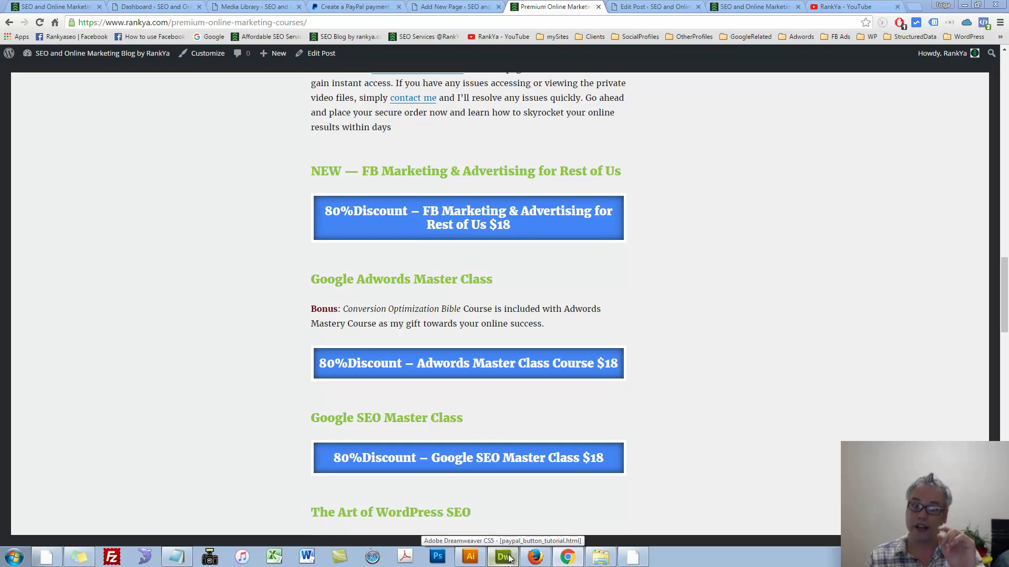
{"action": "left_click", "coordinate": [509, 559]}
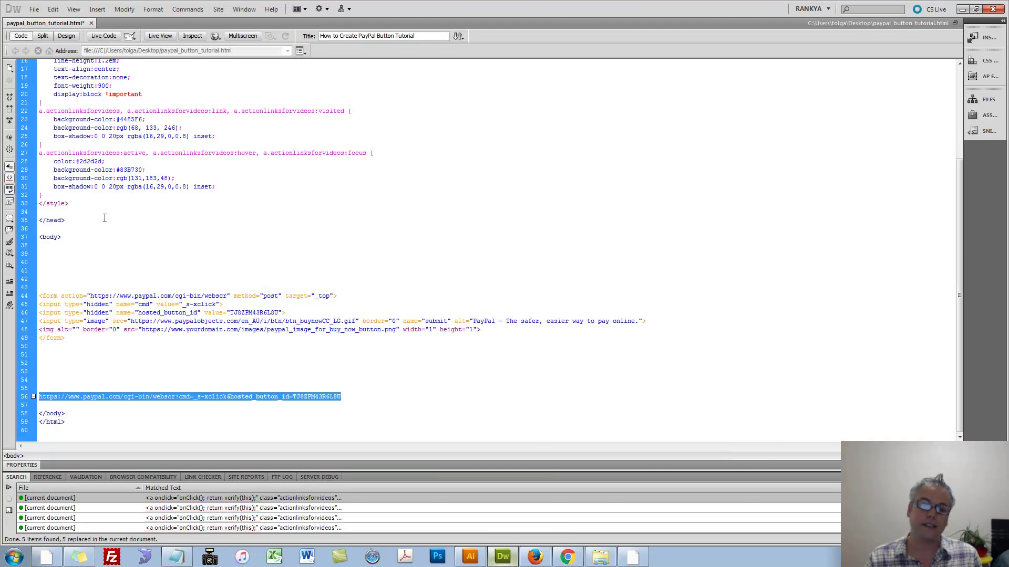
{"action": "scroll", "coordinate": [105, 218], "scroll_direction": "up", "scroll_amount": 5}
{"action": "left_click_drag", "start_coordinate": [71, 334], "coordinate": [31, 133]}
{"action": "left_click", "coordinate": [189, 146]}
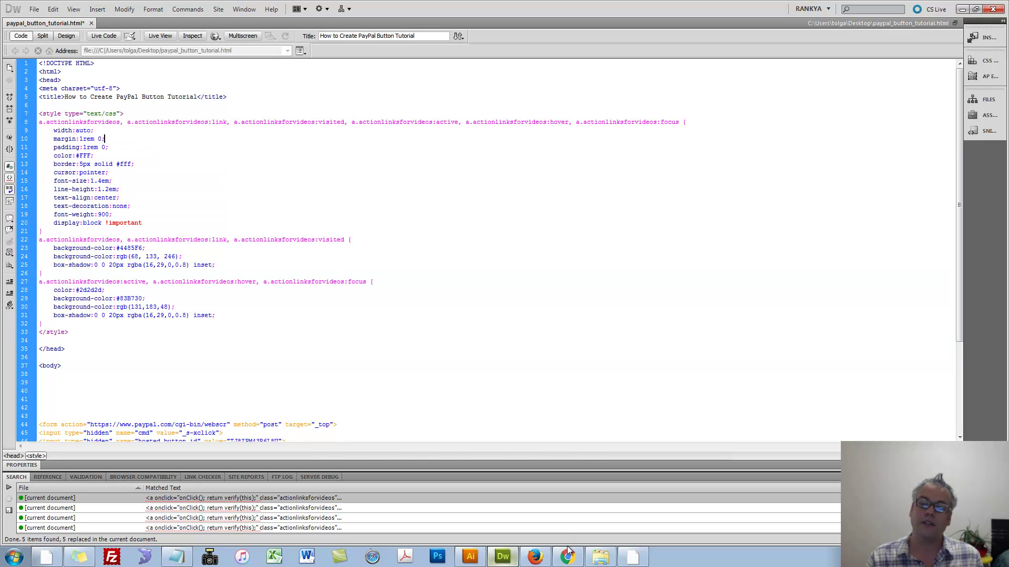
{"action": "left_click", "coordinate": [567, 556]}
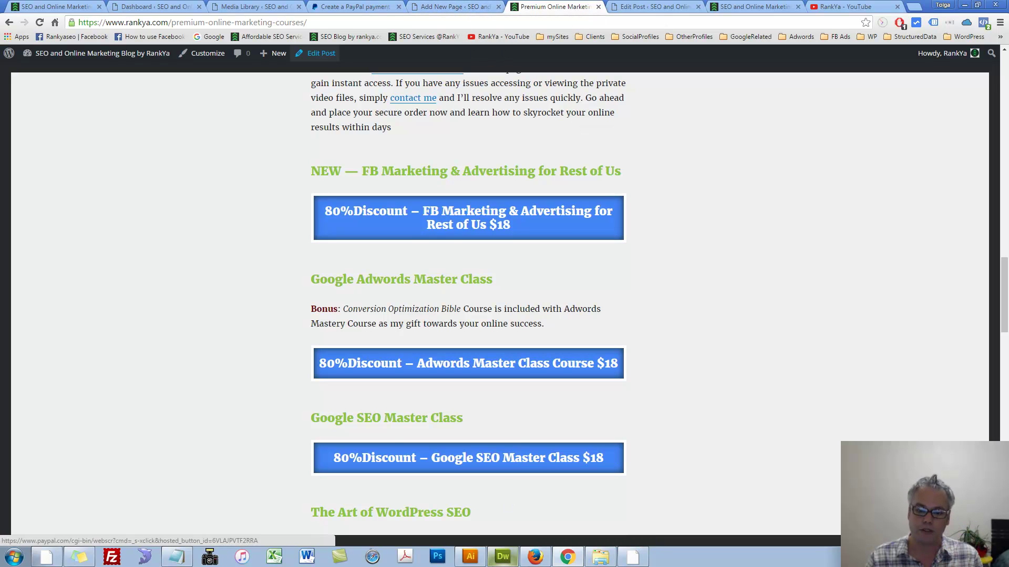
Highlight the Adwords PayPal link line and its actionlinksforvideos class, then switch to Dreamweaver.
{"action": "left_click", "coordinate": [646, 7]}
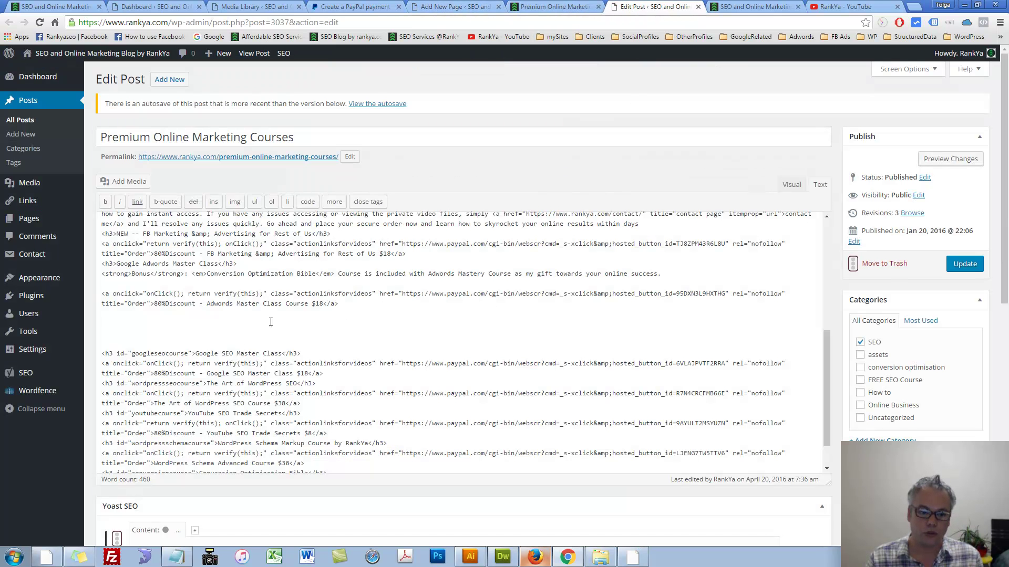
{"action": "left_click_drag", "start_coordinate": [271, 294], "coordinate": [374, 294]}
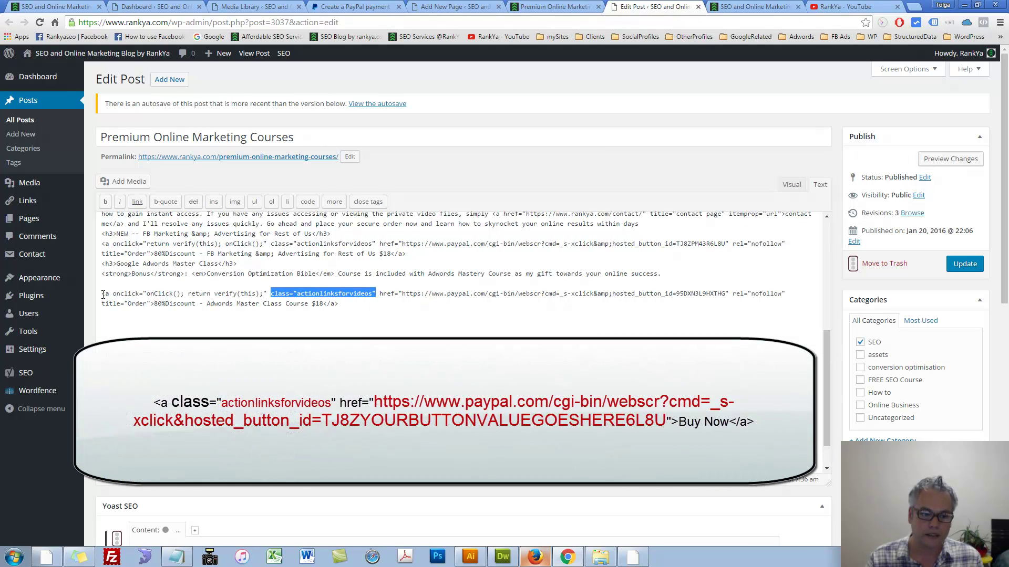
{"action": "left_click_drag", "start_coordinate": [101, 293], "coordinate": [345, 300]}
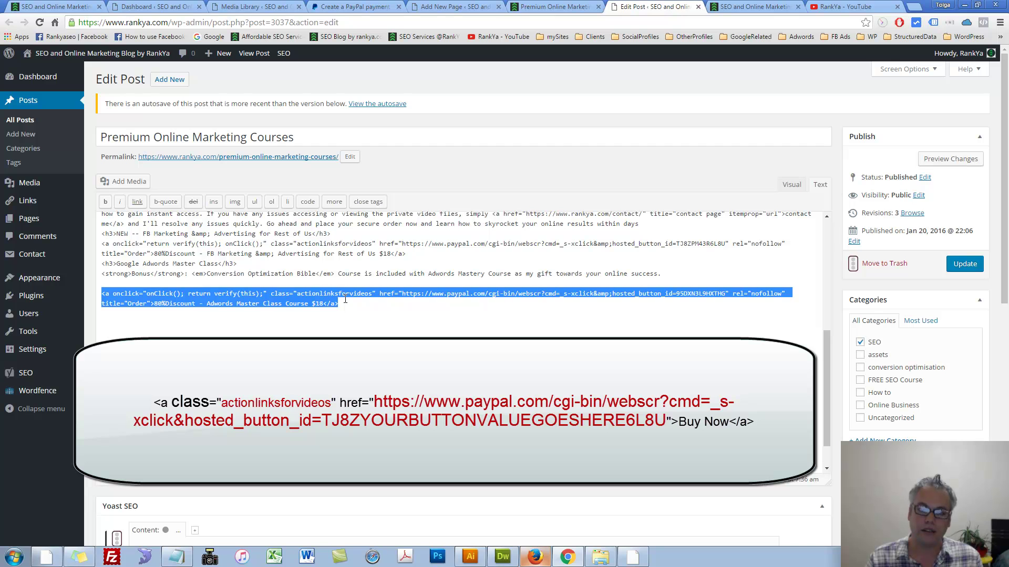
{"action": "left_click", "coordinate": [346, 301]}
{"action": "triple_click", "coordinate": [347, 302]}
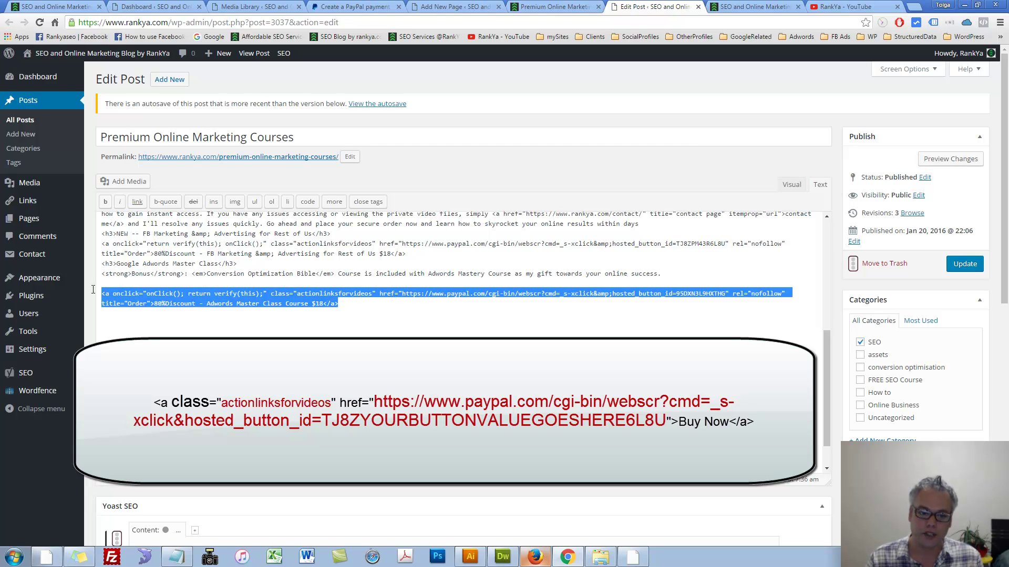
{"action": "double_click", "coordinate": [337, 294]}
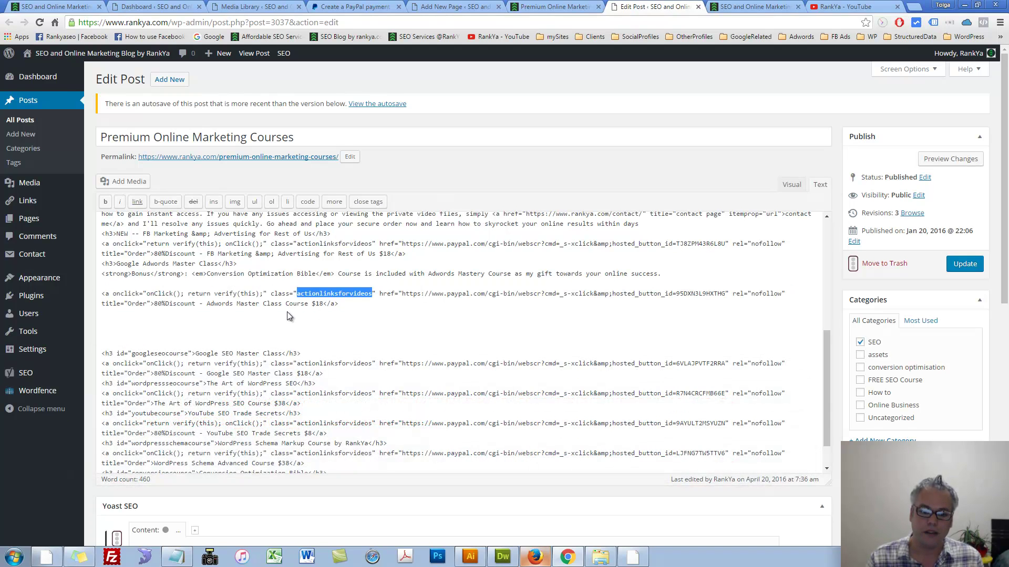
{"action": "key", "text": "alt+Tab"}
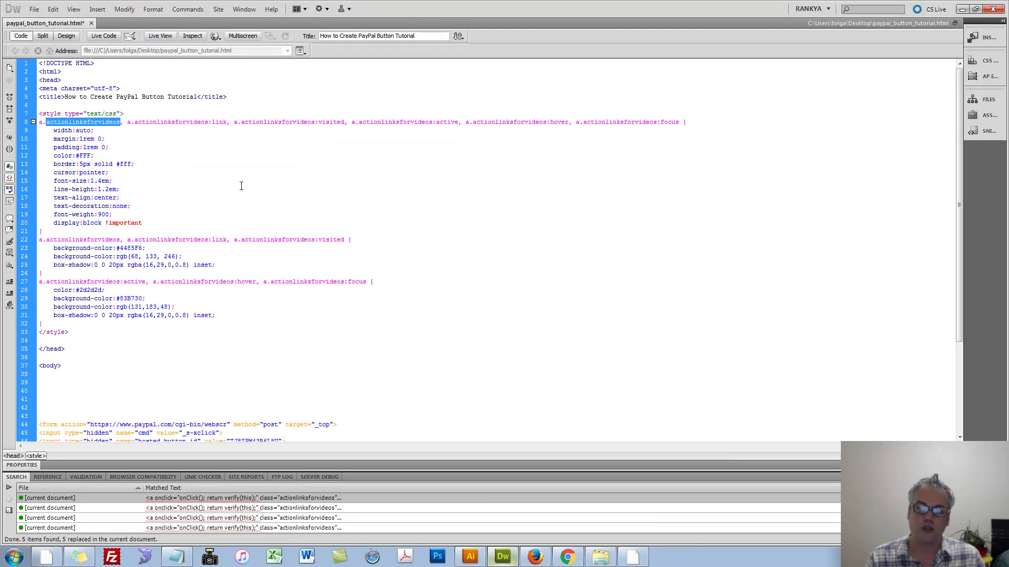
Review the button CSS and its #4485F6 background line, then return to the WordPress post editor.
{"action": "left_click", "coordinate": [274, 213]}
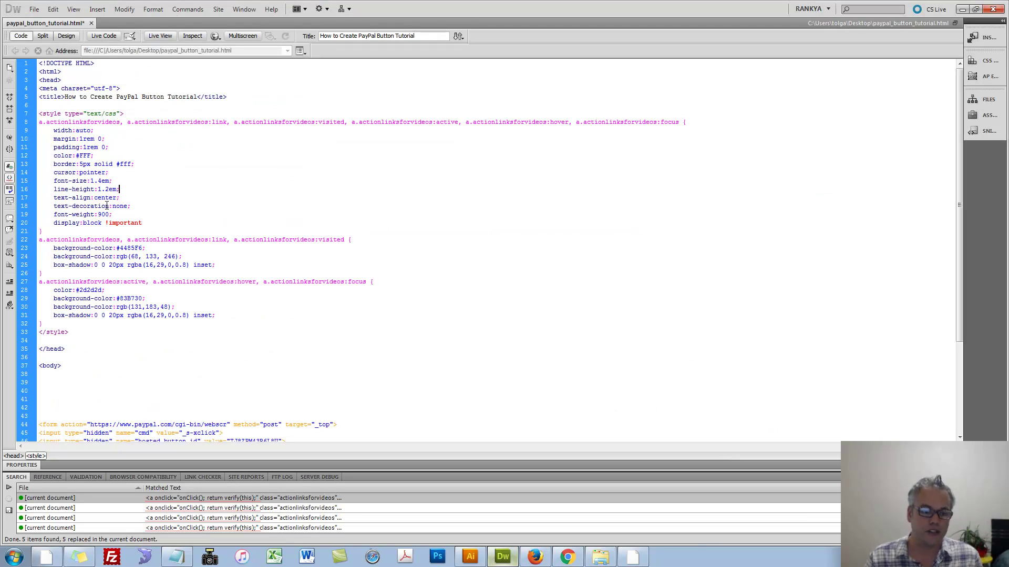
{"action": "double_click", "coordinate": [121, 247]}
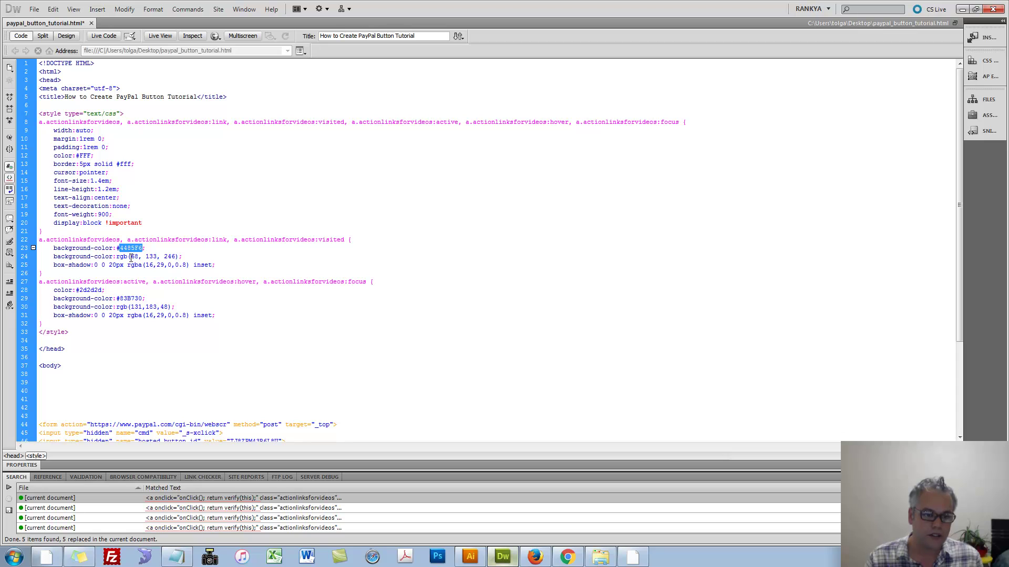
{"action": "left_click", "coordinate": [121, 247]}
{"action": "triple_click", "coordinate": [121, 248]}
{"action": "left_click", "coordinate": [167, 272]}
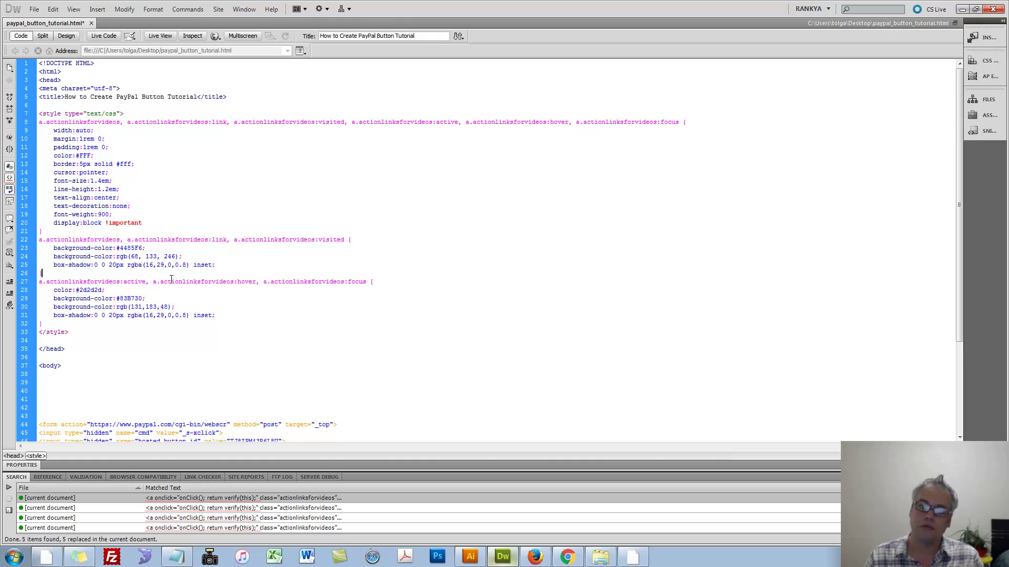
{"action": "left_click", "coordinate": [262, 339]}
{"action": "scroll", "coordinate": [262, 339], "scroll_direction": "down", "scroll_amount": 5}
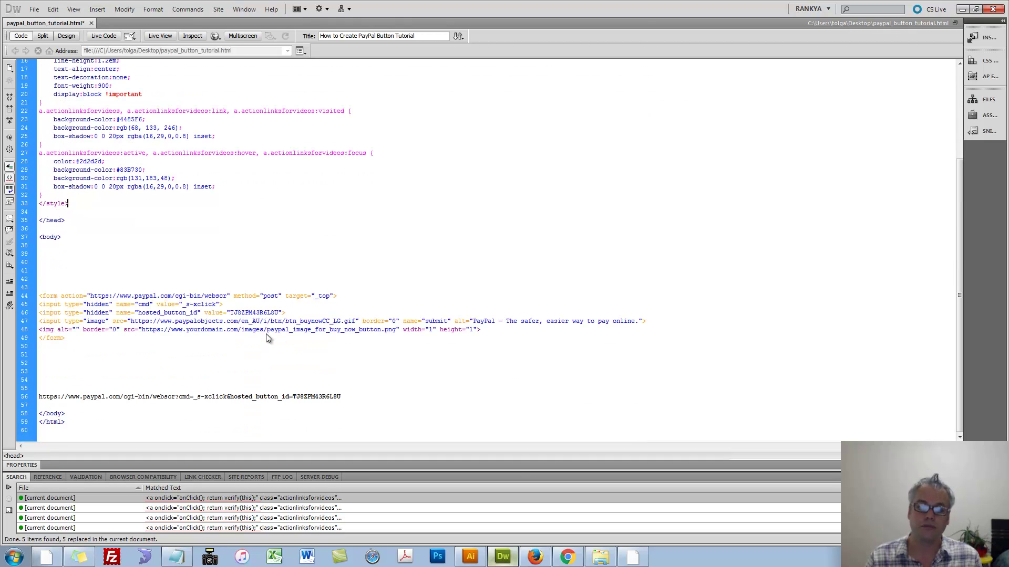
{"action": "left_click", "coordinate": [567, 557]}
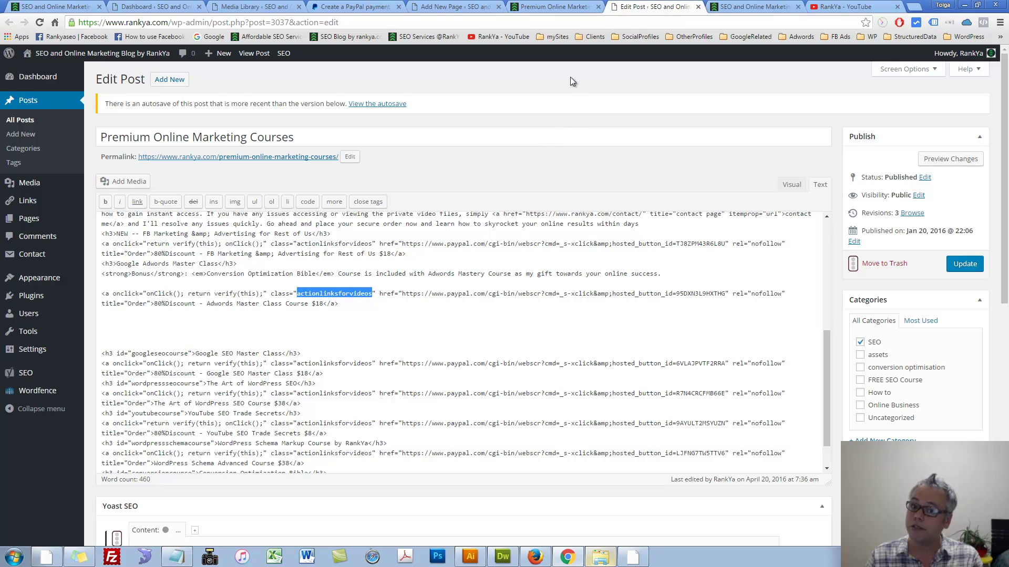
Show the live Premium Online Marketing Courses page with its 80%Discount buttons.
{"action": "left_click", "coordinate": [549, 5]}
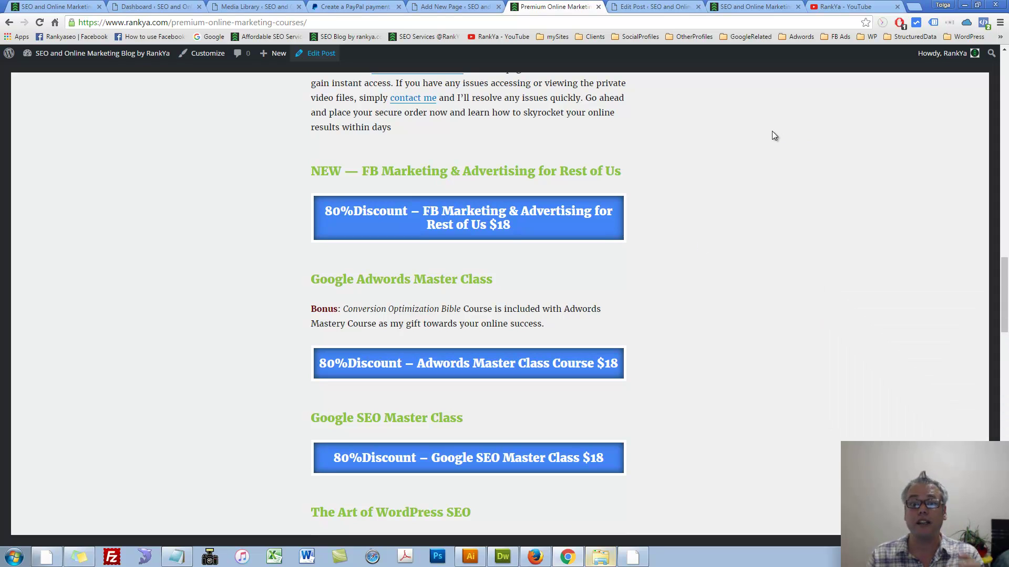
{"action": "key", "text": "ctrl+9"}
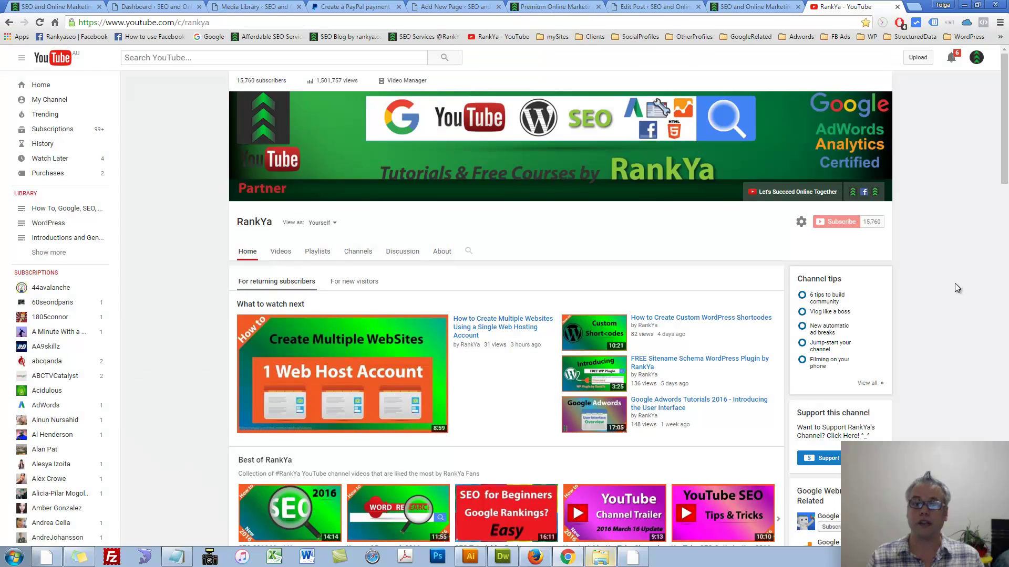